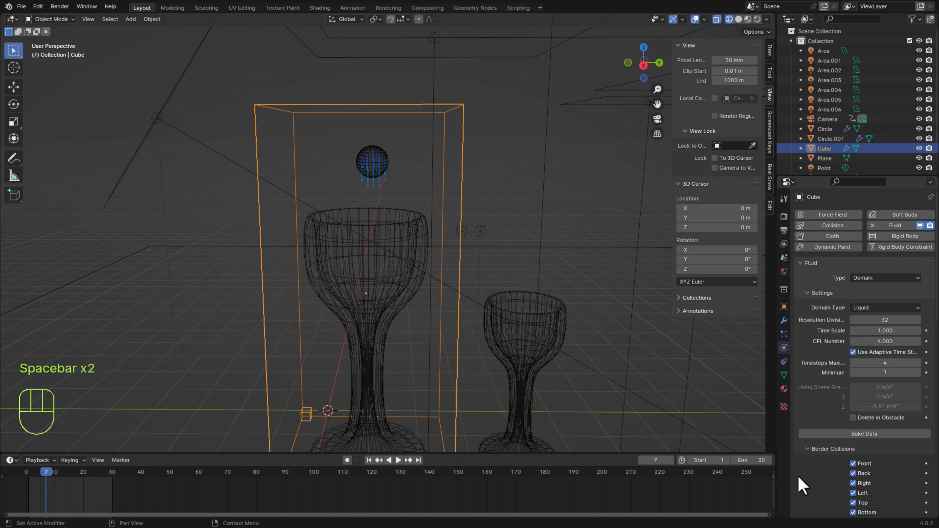
Step: Set the animation's end frame to 100
click(751, 462)
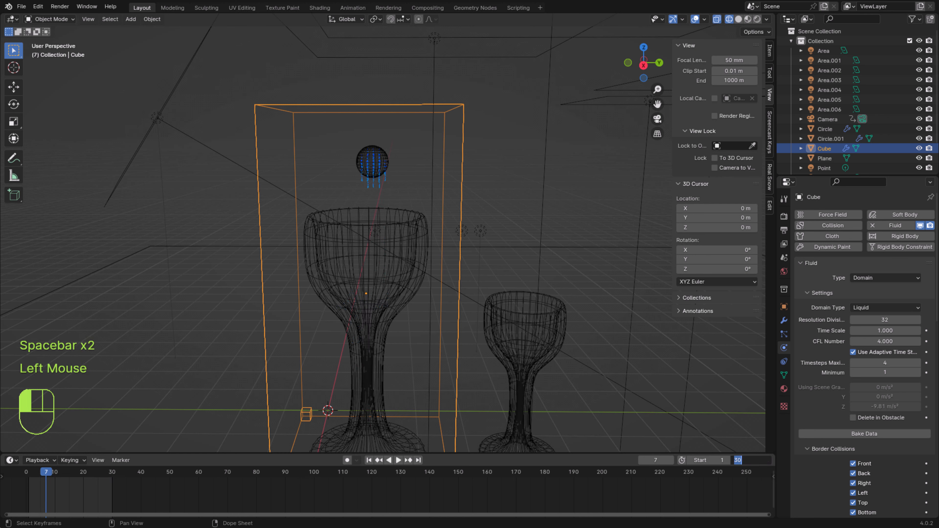
text(100)
key(Return)
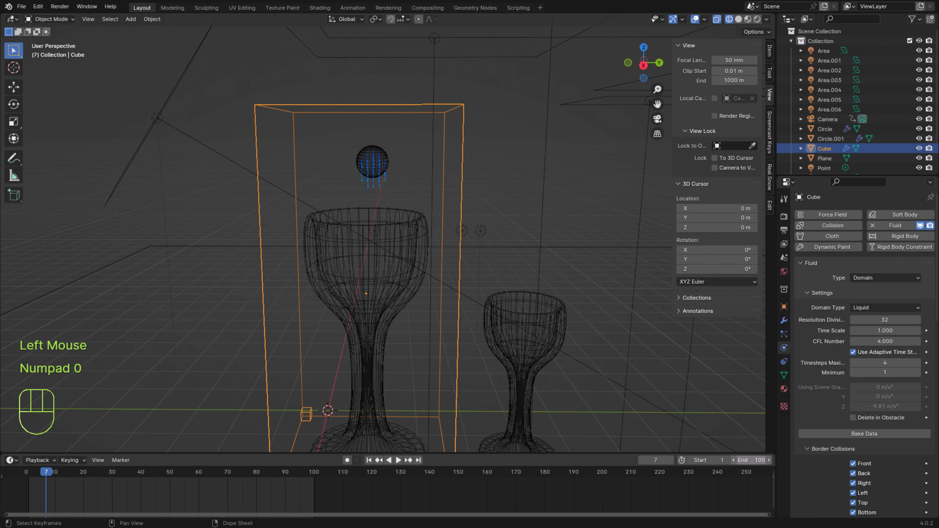
Step: Play the fluid simulation and examine how the liquid falls into the large goblet
key(space)
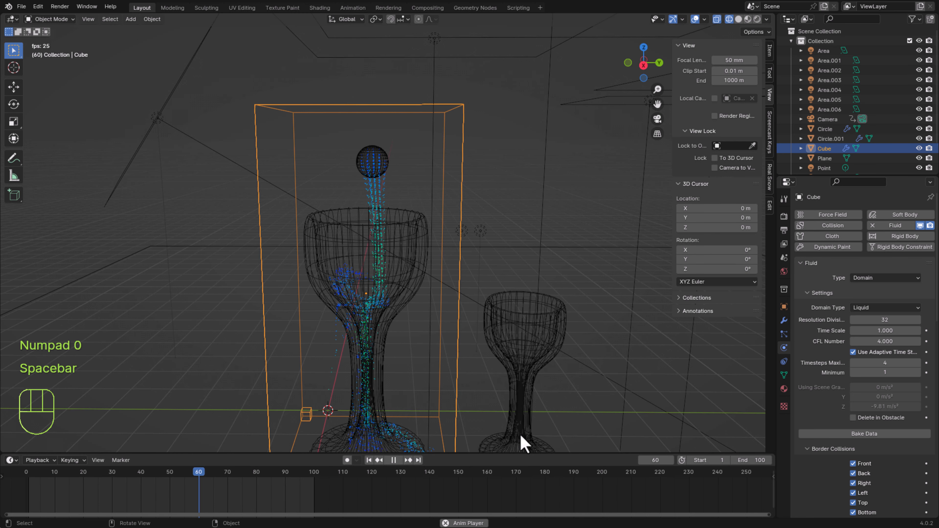
key(space)
middle_drag(534, 415, 384, 289)
scroll(530, 418, down, 2)
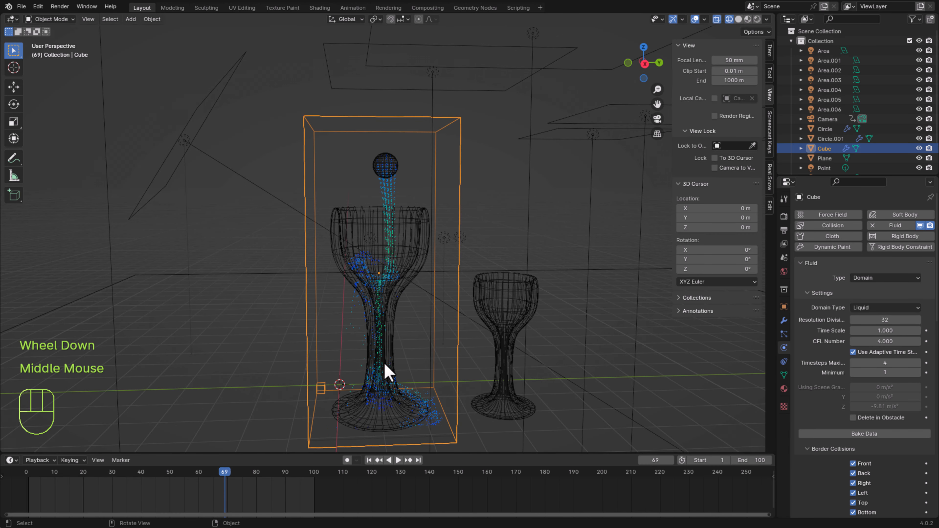
scroll(472, 386, up, 1)
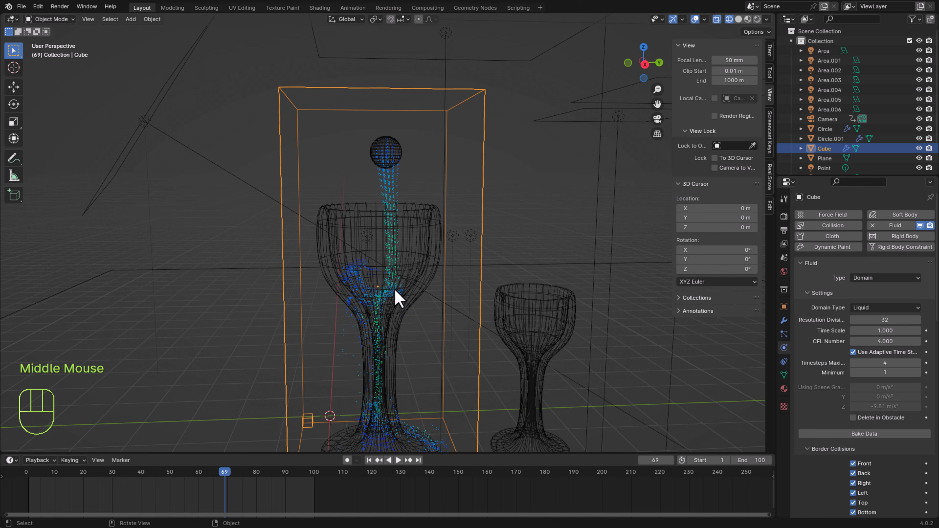
Step: Enable Is Planar on the large goblet's collision effector and play the simulation to check the liquid
click(424, 259)
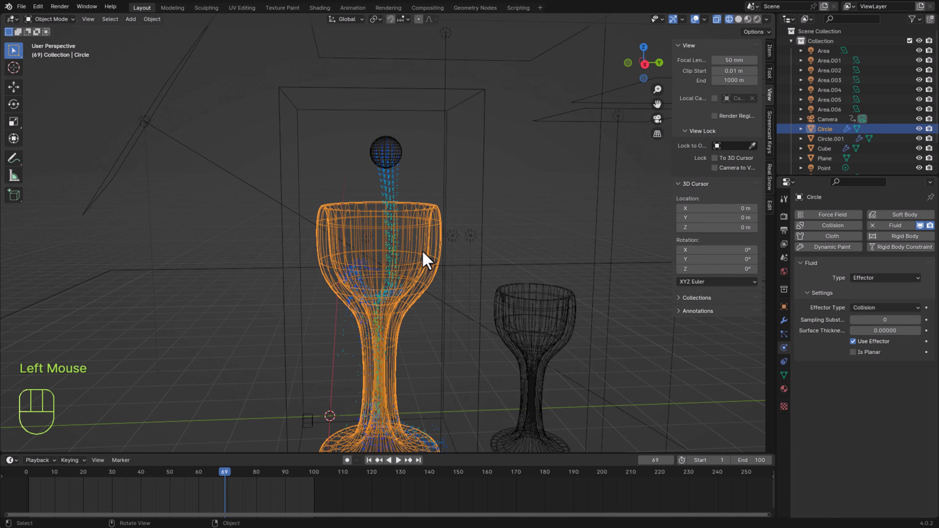
click(853, 352)
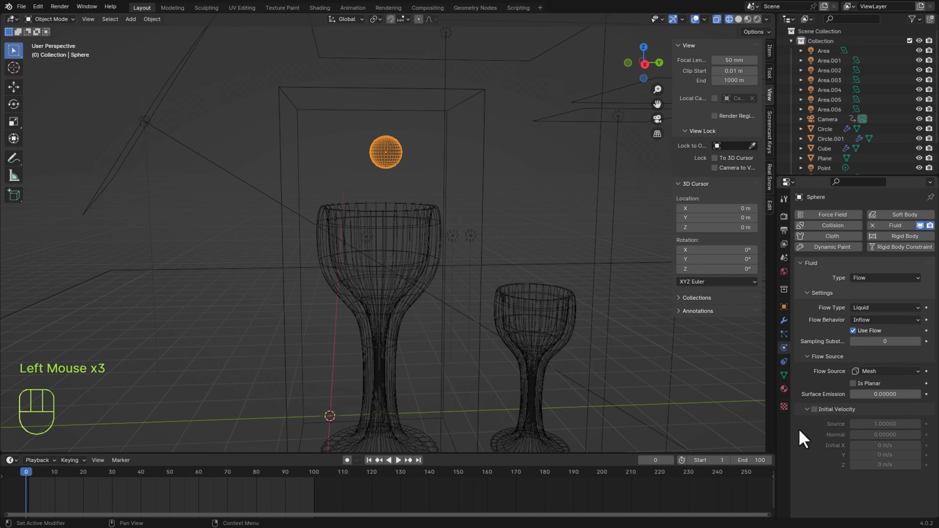
click(481, 344)
key(space)
key(space)
middle_drag(459, 412, 429, 396)
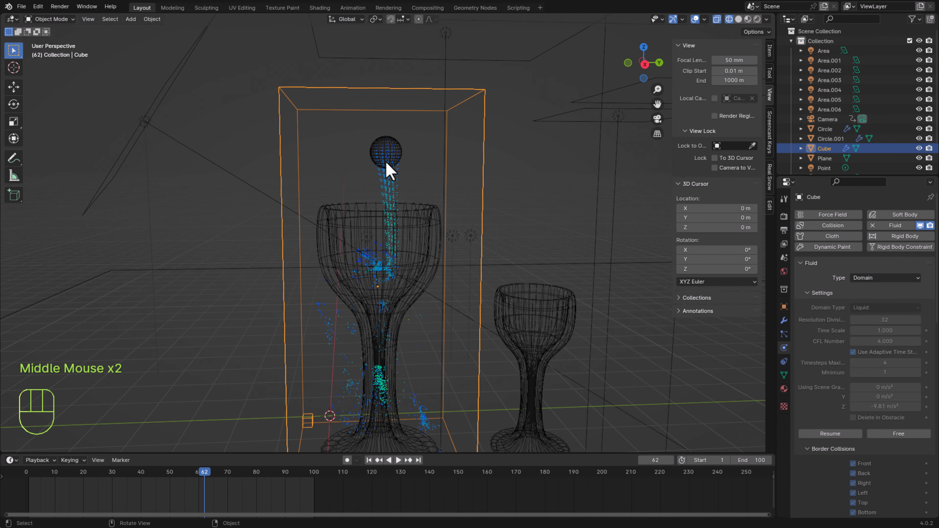
Step: Free the domain's baked data and set its Resolution Divisions to 64
scroll(888, 370, down, 4)
click(899, 316)
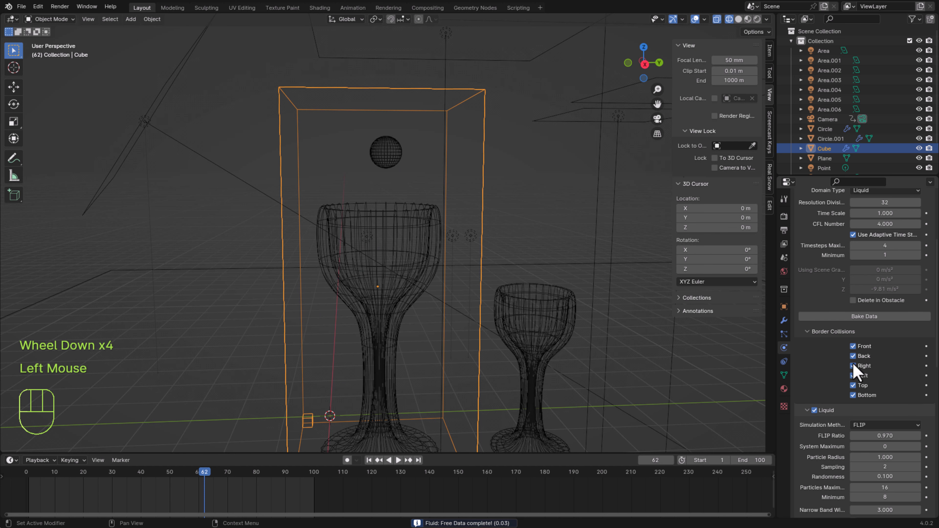
scroll(873, 359, up, 1)
click(891, 241)
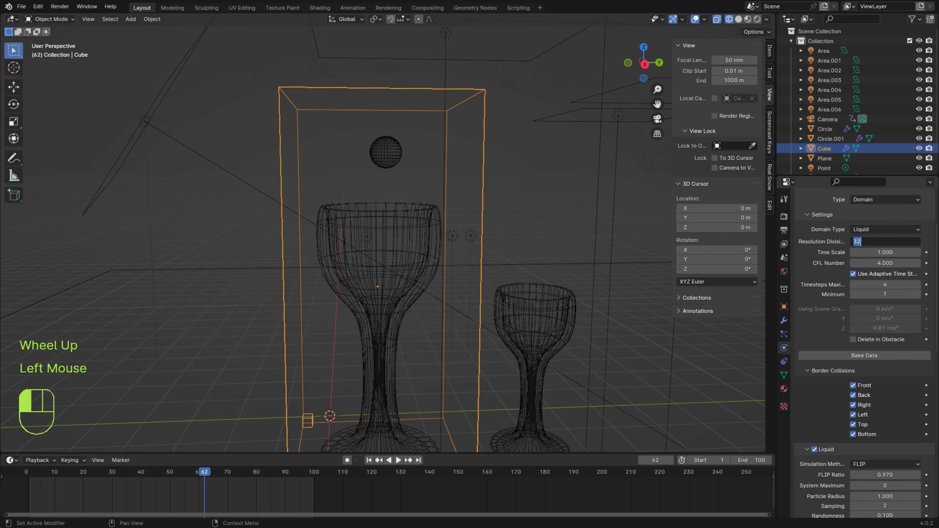
text(64)
key(Return)
Step: Return the timeline to frame 0 and bake the domain's fluid data, stopping the bake past frame 100
drag(204, 473, 26, 473)
key(space)
key(space)
drag(206, 475, 731, 475)
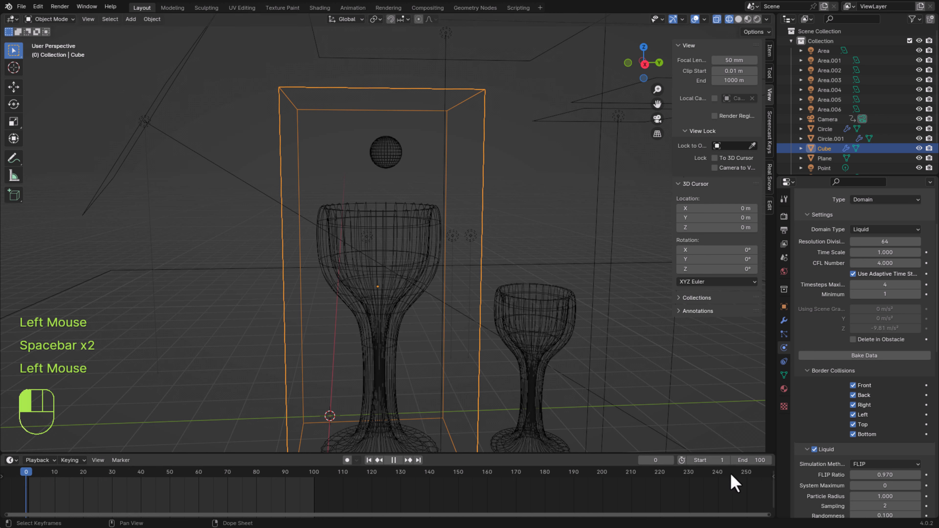
click(851, 355)
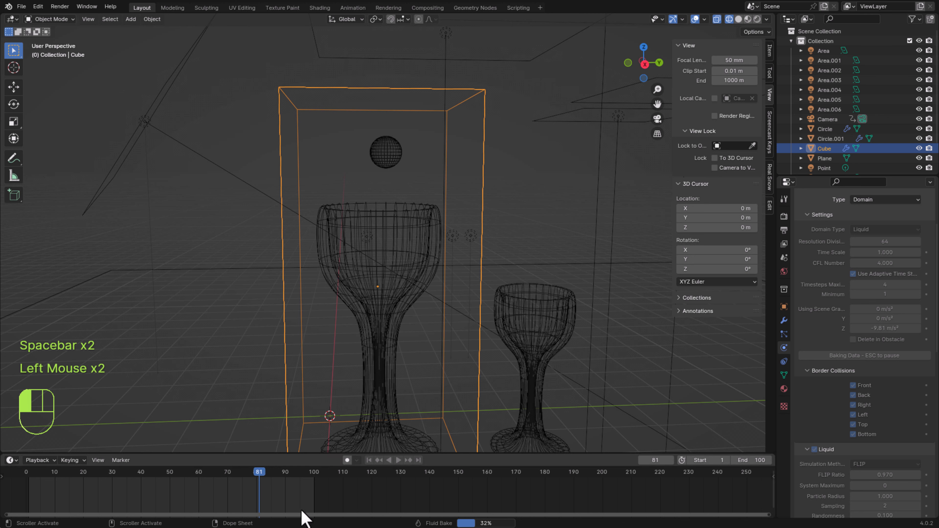
key(Escape)
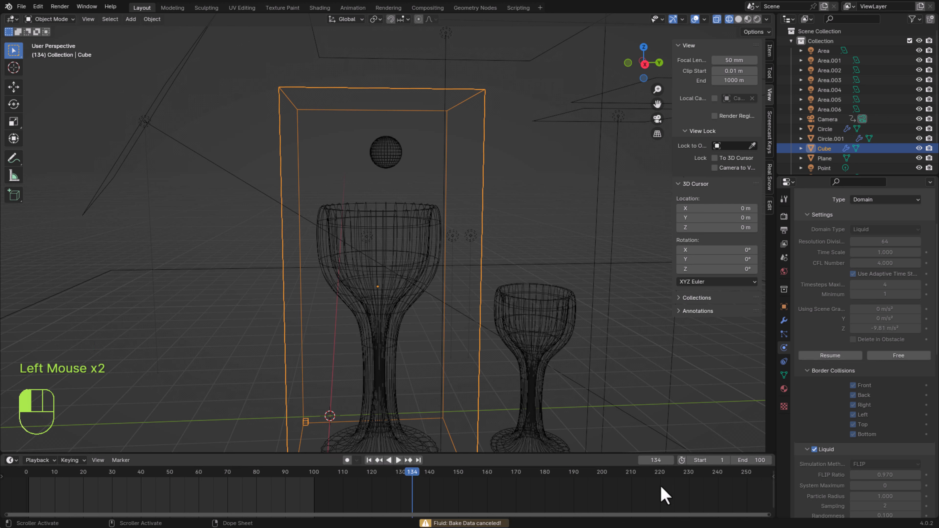
Step: Rewind and play the baked simulation, viewing the liquid in the large goblet from above
drag(409, 474, 716, 452)
key(space)
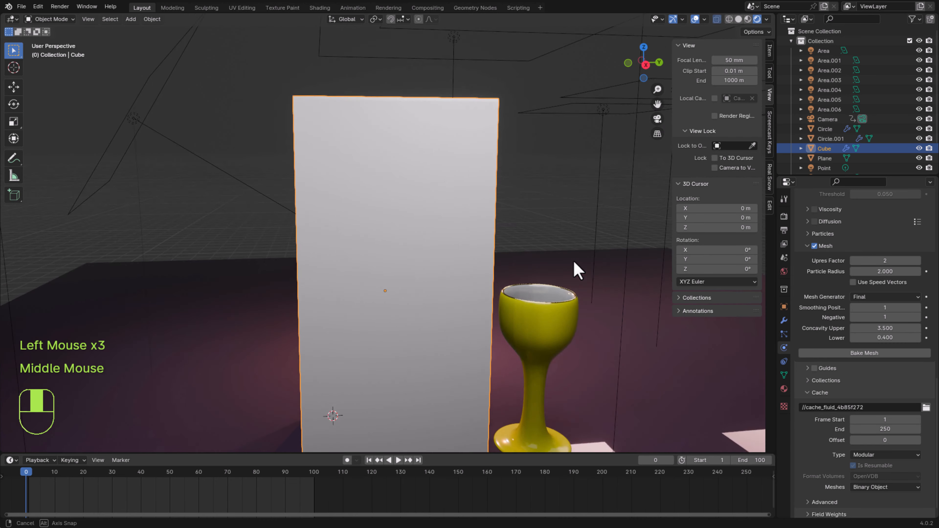
middle_drag(405, 363, 424, 410)
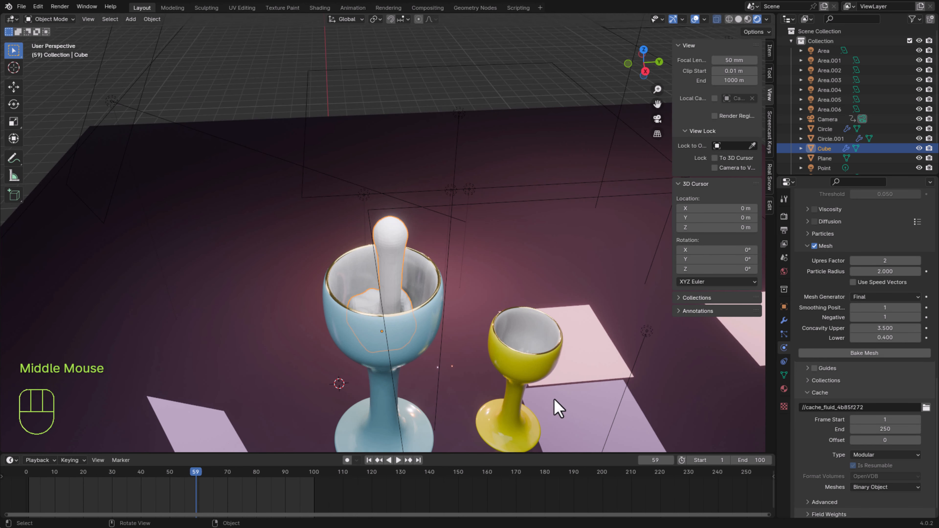
key(space)
middle_drag(426, 370, 426, 361)
Step: Free the domain's data and bake it again, stopping the bake past frame 100
scroll(858, 326, up, 9)
click(864, 312)
click(864, 313)
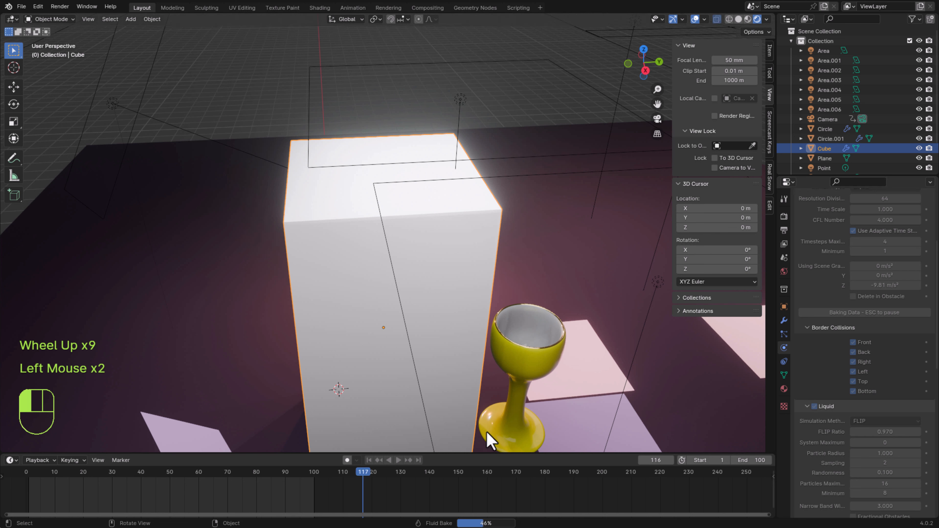
click(499, 524)
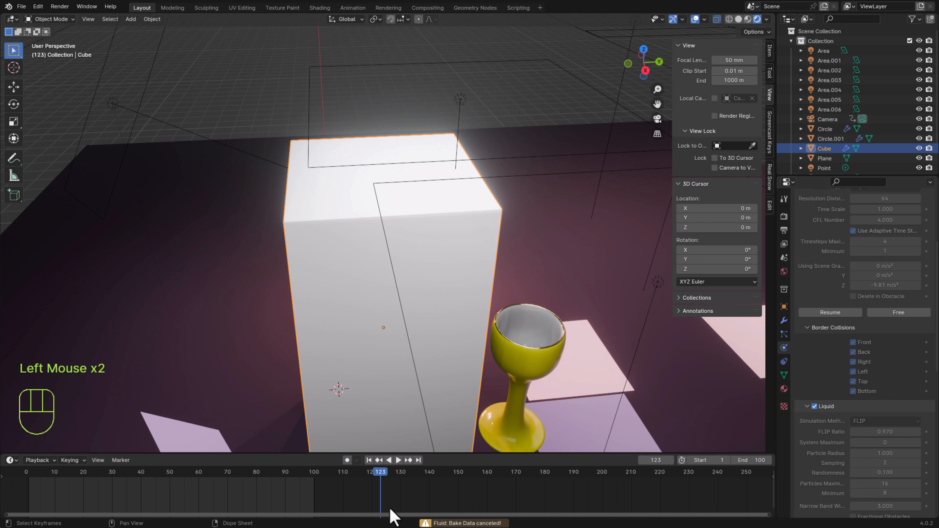
Step: Replay the simulation from frame 0 and check the domain for liquid
key(space)
click(30, 479)
key(space)
key(space)
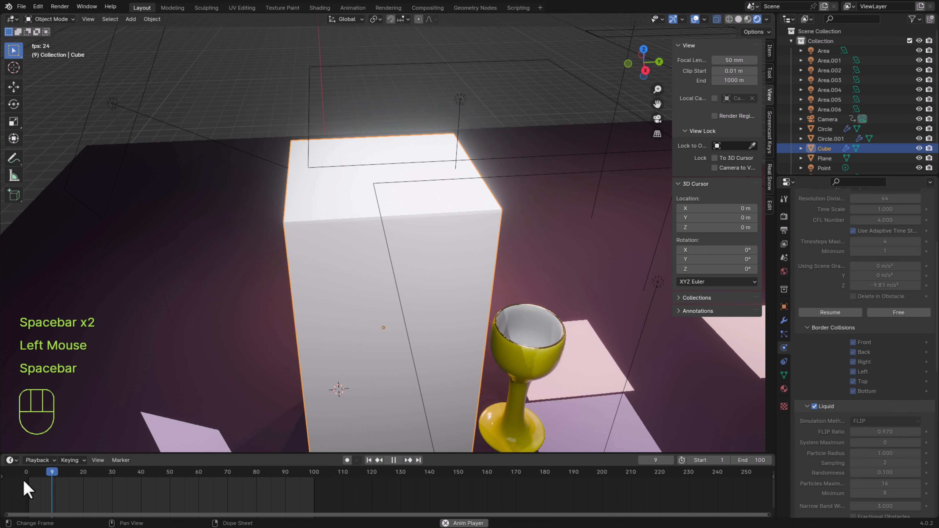
key(space)
triple_click(24, 478)
key(space)
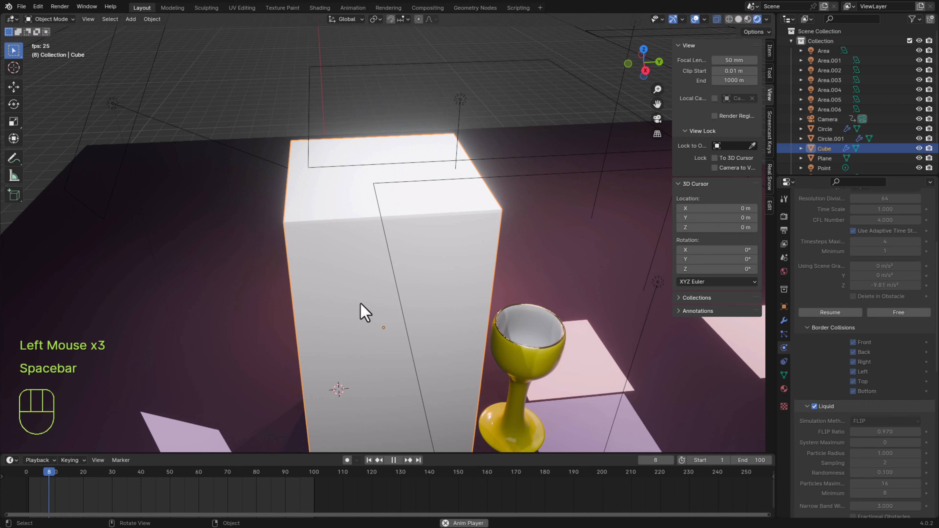
key(space)
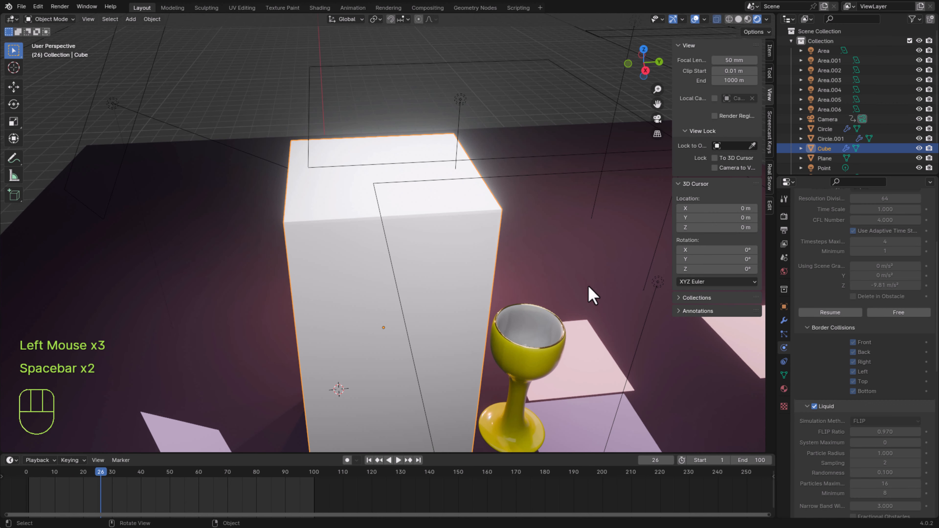
mouse_move(589, 287)
middle_down()
mouse_move(593, 252)
mouse_move(597, 298)
middle_up()
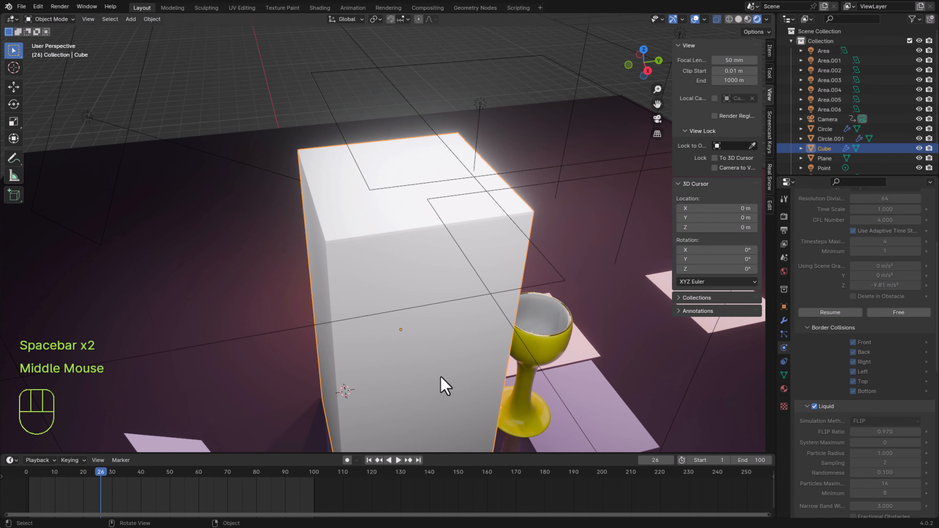
Step: Set the fluid domain's cache type to All
scroll(875, 413, down, 4)
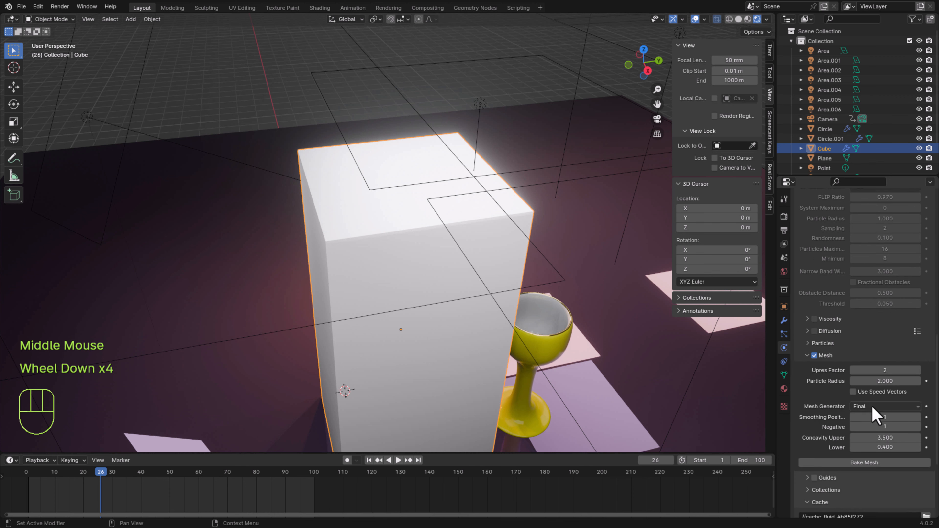
scroll(866, 426, down, 2)
scroll(850, 448, down, 3)
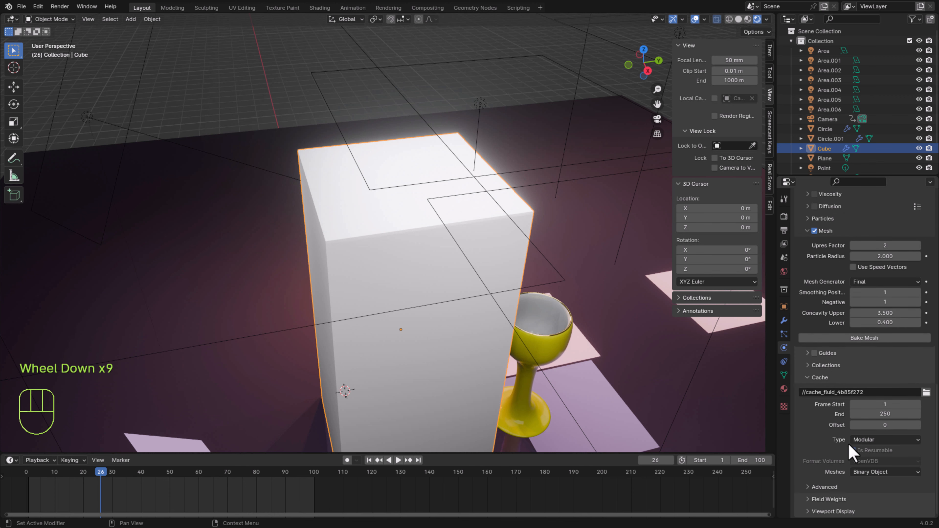
click(886, 441)
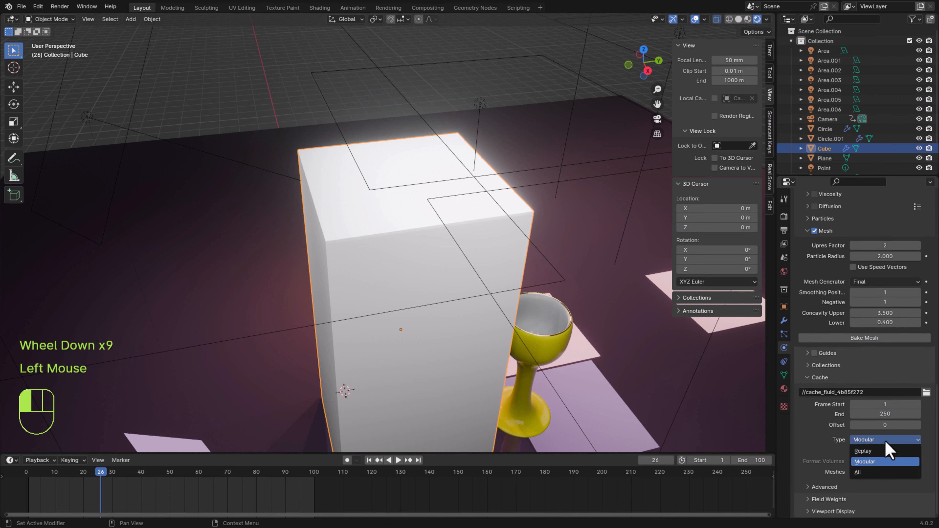
click(873, 473)
Step: Bake all of the domain's simulation from frame 0, stopping past frame 100, and return to the timeline's start
key(space)
key(space)
key(space)
click(26, 475)
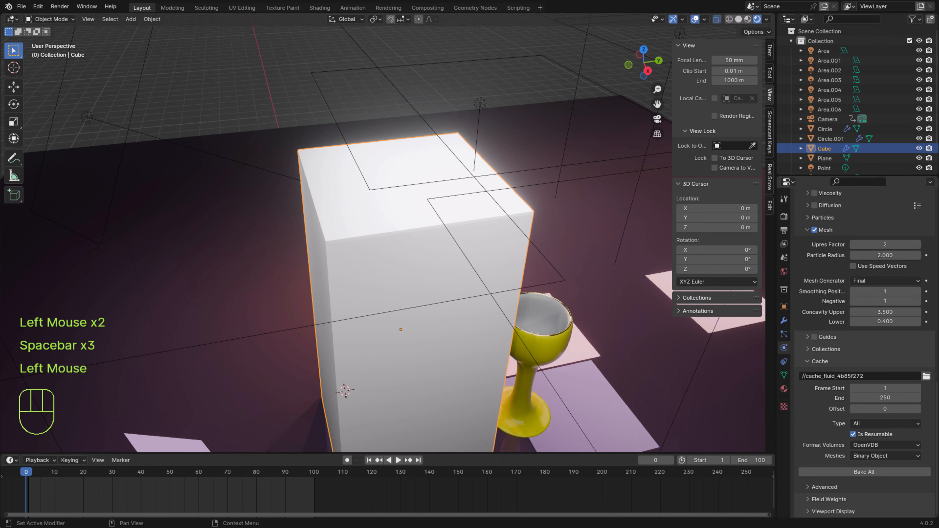
click(874, 473)
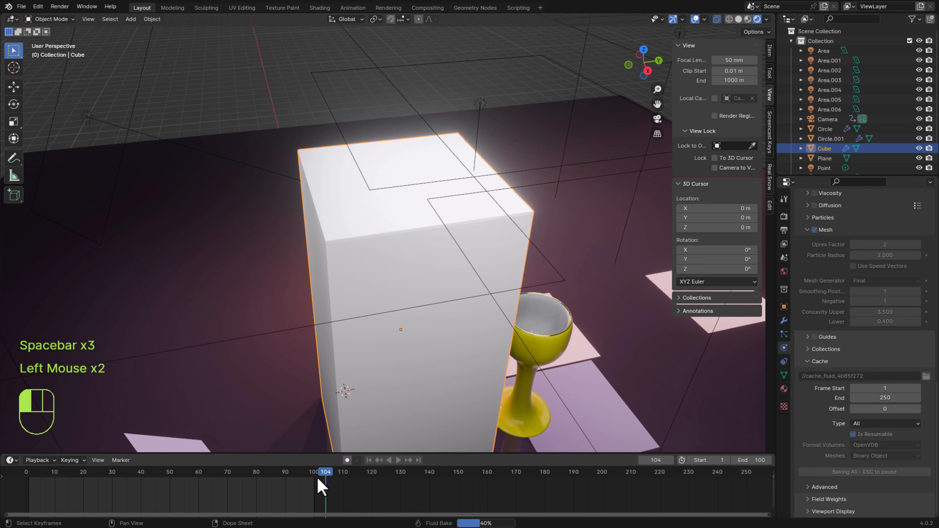
key(Escape)
click(29, 477)
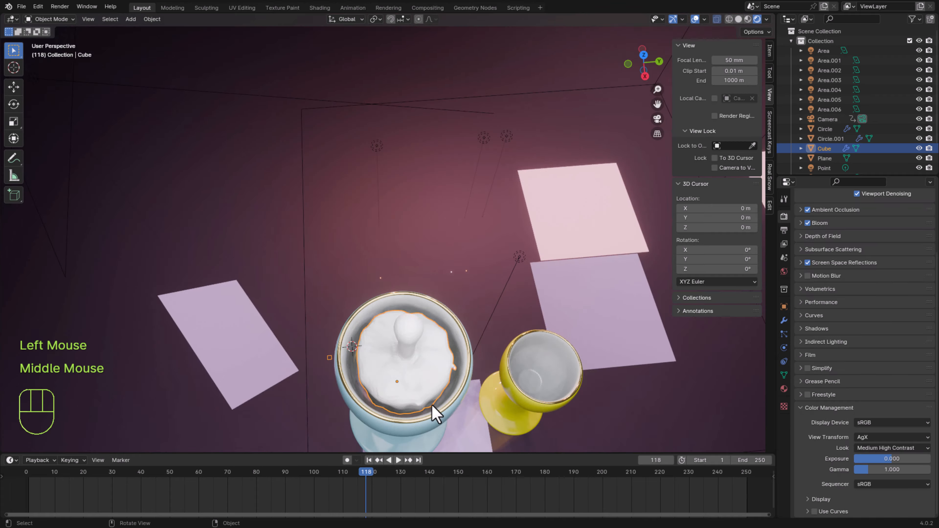
Step: Inspect the baked liquid filling the large goblet at frame 118 from above and from the side
mouse_move(435, 410)
middle_down()
mouse_move(451, 360)
mouse_move(429, 411)
mouse_move(438, 404)
middle_up()
middle_drag(478, 373, 503, 279)
scroll(513, 388, up, 2)
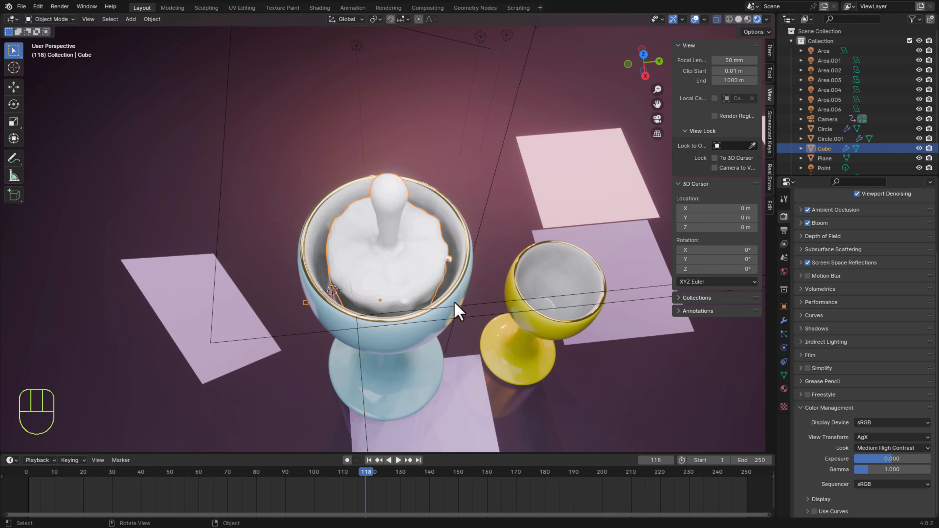
middle_drag(510, 317, 507, 291)
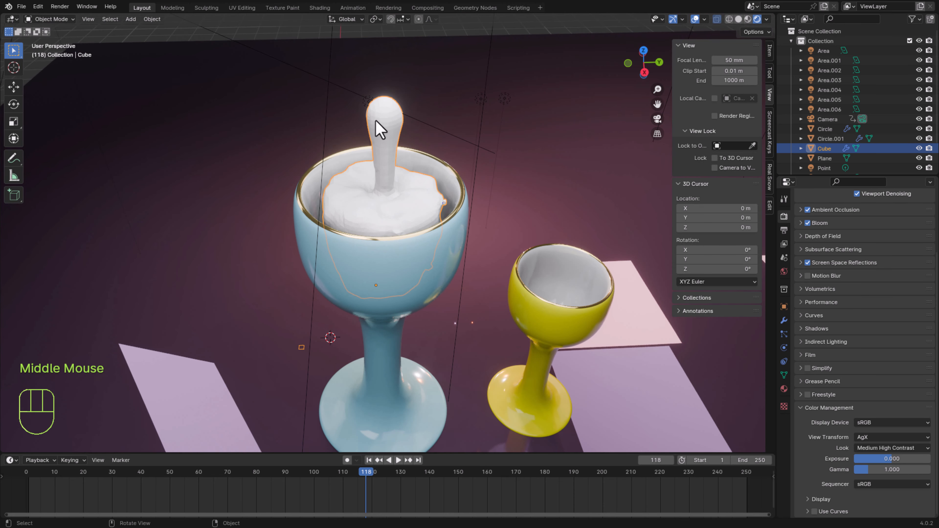
Step: Return the timeline to frame 0 and show the goblets and fluid domain in wireframe
click(382, 110)
drag(366, 477, 26, 481)
click(729, 19)
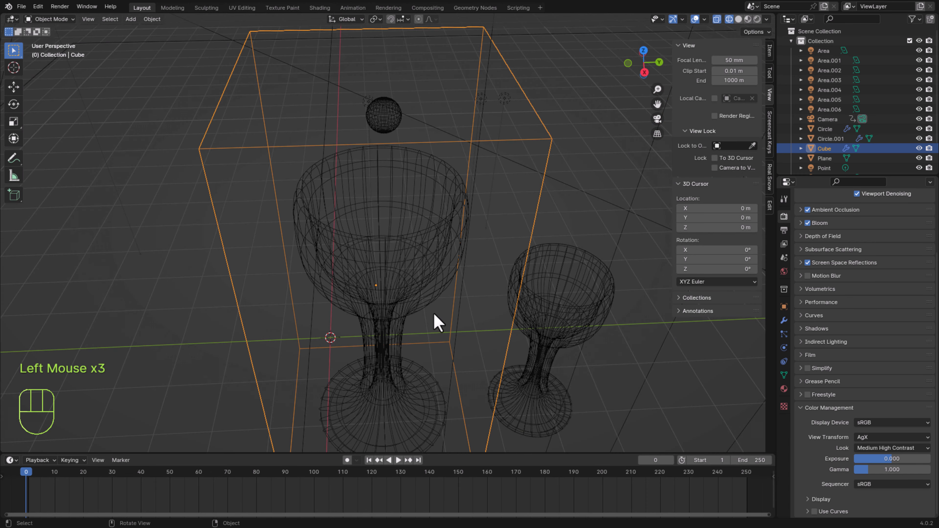
scroll(463, 340, down, 3)
scroll(492, 359, up, 2)
shift+middle_drag(509, 374, 500, 315)
mouse_move(499, 314)
middle_down()
mouse_move(493, 247)
mouse_move(484, 350)
middle_up()
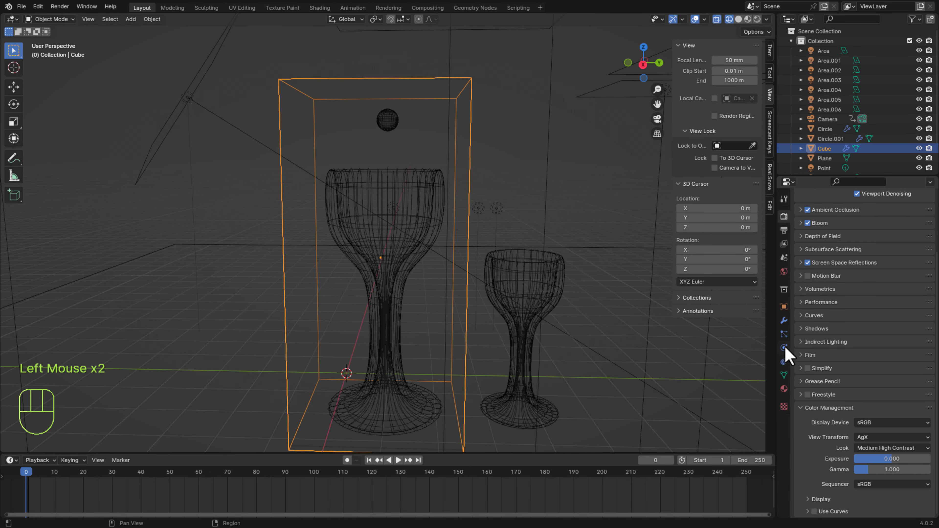
Step: Free the fluid domain's entire baked cache
click(784, 362)
scroll(892, 383, up, 2)
scroll(895, 385, down, 2)
scroll(891, 385, down, 2)
scroll(889, 415, up, 1)
scroll(887, 444, down, 5)
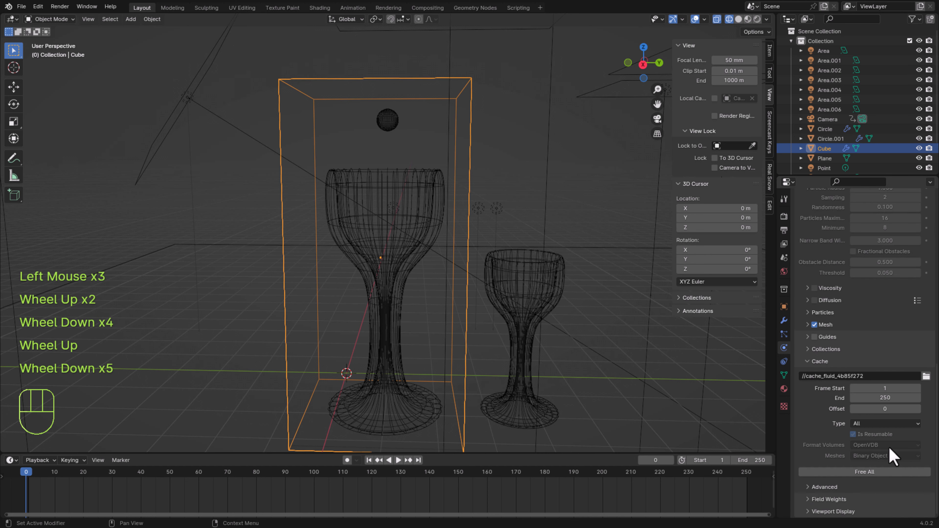
click(873, 474)
Step: Set the fluid domain's resolution divisions to 200
scroll(876, 411, up, 3)
scroll(873, 414, up, 2)
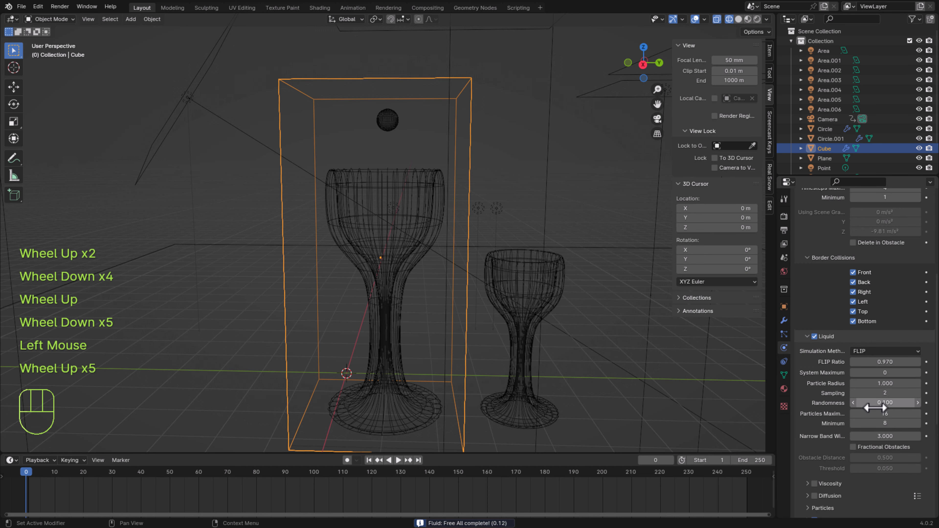
shift+middle_drag(480, 413, 499, 391)
scroll(927, 329, up, 5)
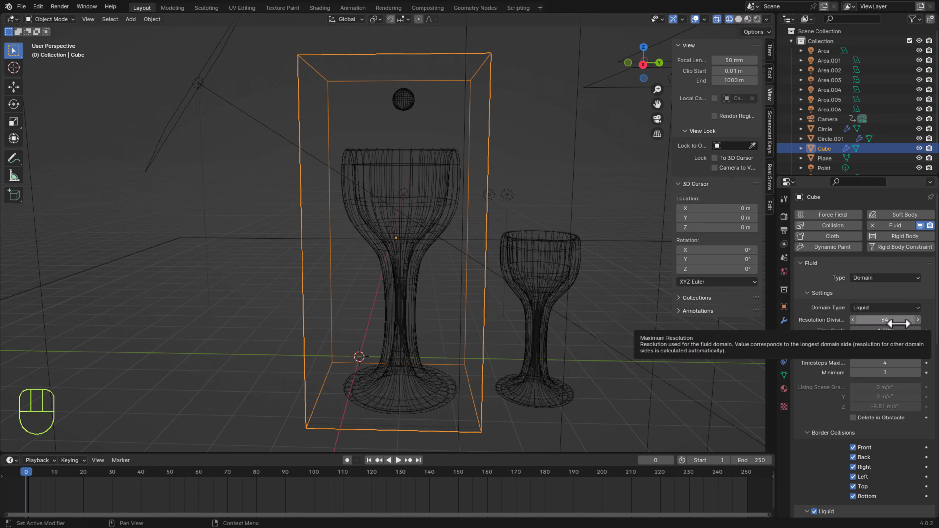
click(886, 321)
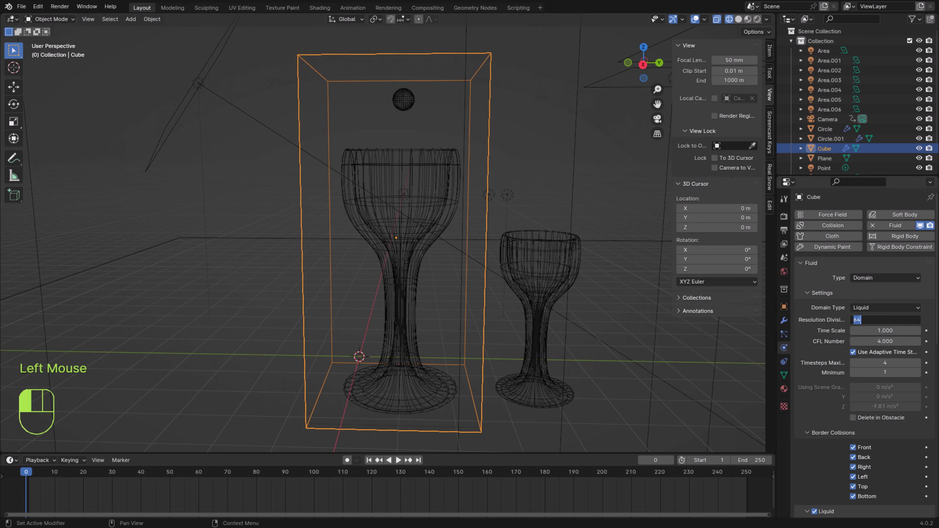
text(200)
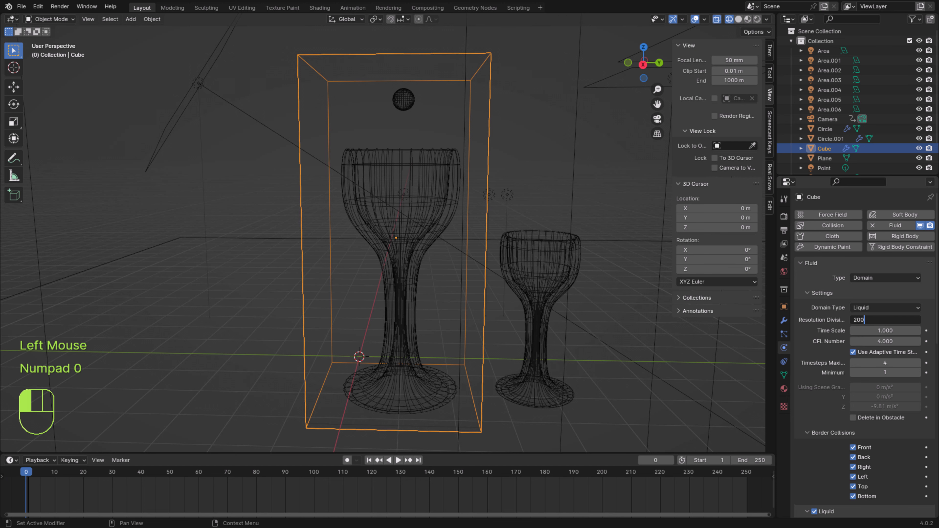
Step: Bake all of the domain's simulation, pausing past frame 116, and move the timeline to frame 116
scroll(873, 444, down, 9)
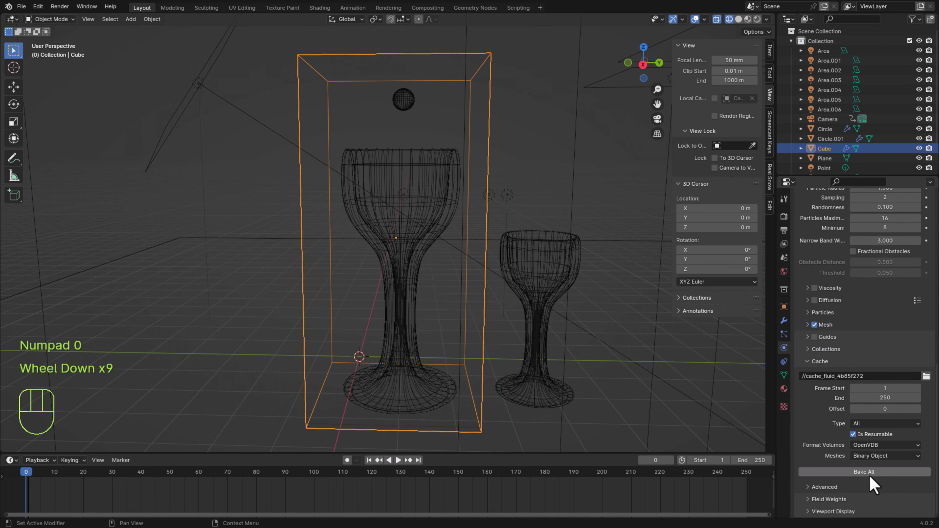
click(865, 472)
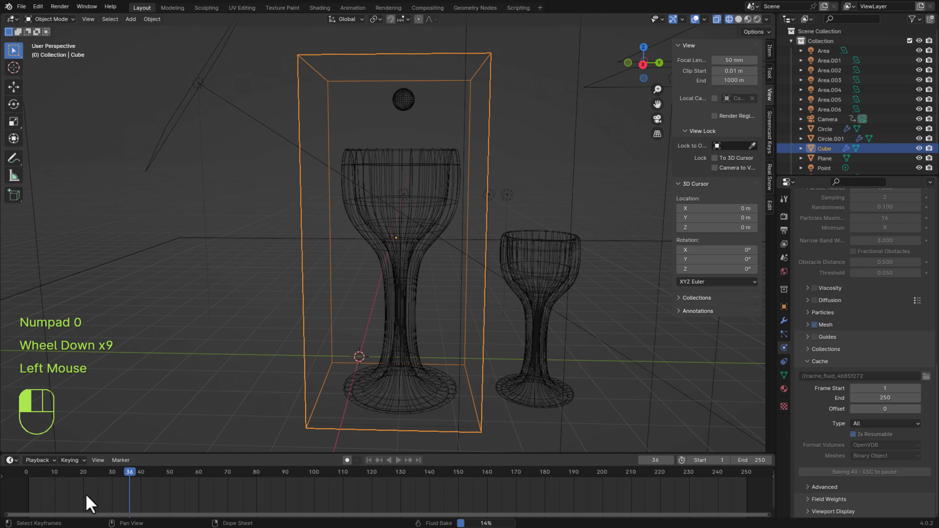
click(361, 472)
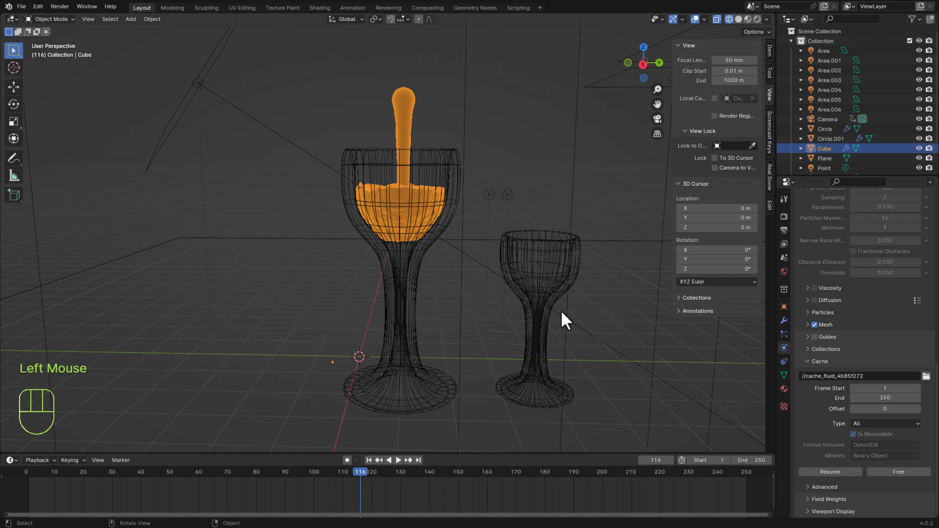
Step: Inspect the baked liquid in the large goblet at frame 116 up close, from the side in wireframe and from above in rendered shading
scroll(364, 337, up, 2)
scroll(411, 333, up, 3)
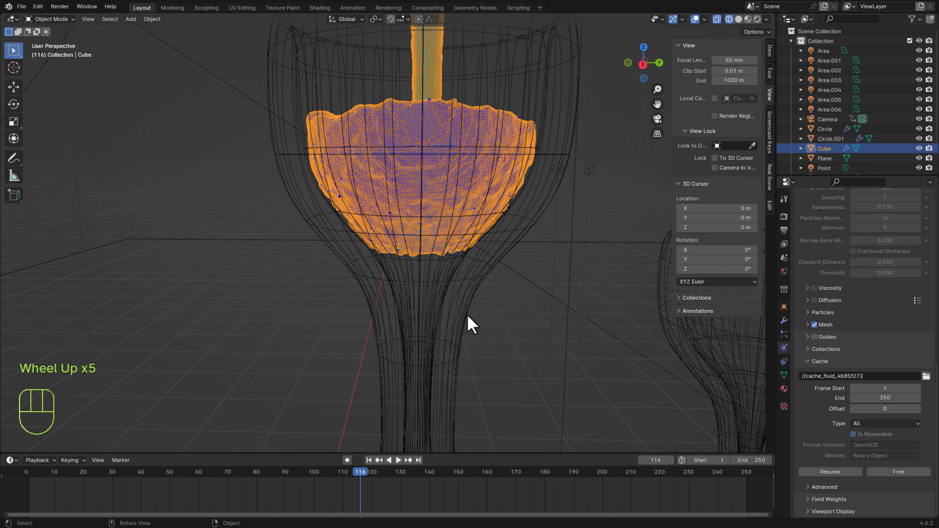
middle_drag(481, 315, 480, 327)
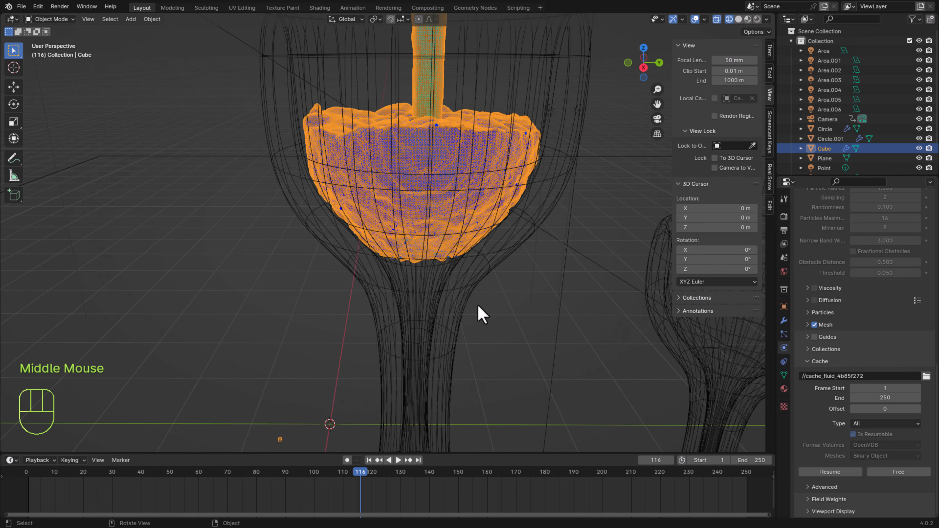
scroll(407, 266, down, 3)
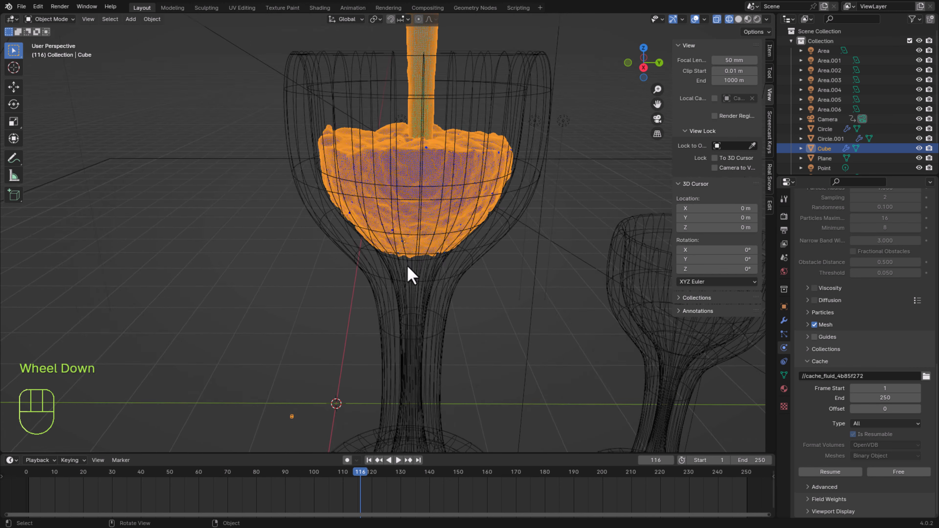
mouse_move(408, 272)
middle_down()
mouse_move(410, 352)
mouse_move(457, 342)
mouse_move(451, 361)
mouse_move(482, 378)
middle_up()
click(757, 19)
middle_drag(469, 333, 472, 336)
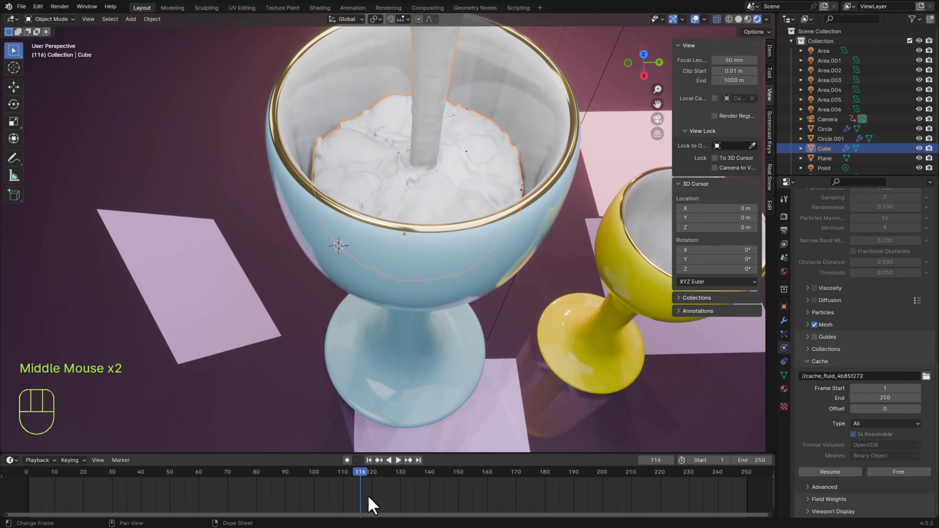
Step: Play back the pour twice from early frames, viewing the liquid inside the large goblet from above, and stop at frame 135
click(168, 479)
key(space)
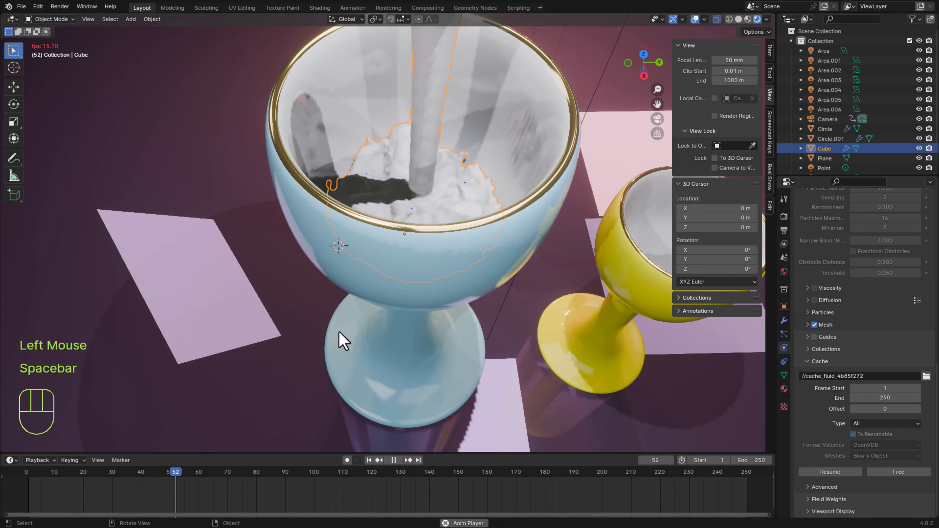
middle_drag(455, 266, 457, 276)
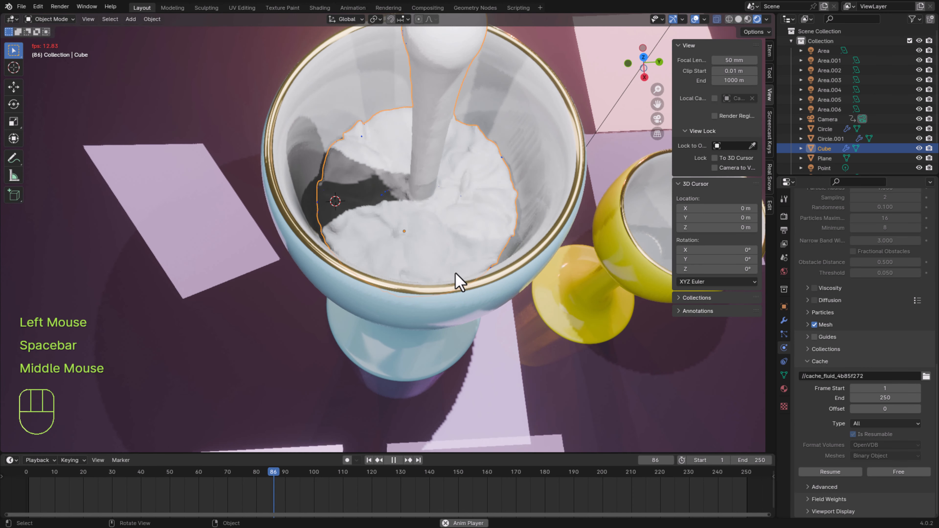
key(space)
click(128, 475)
right_click(128, 476)
click(124, 474)
key(space)
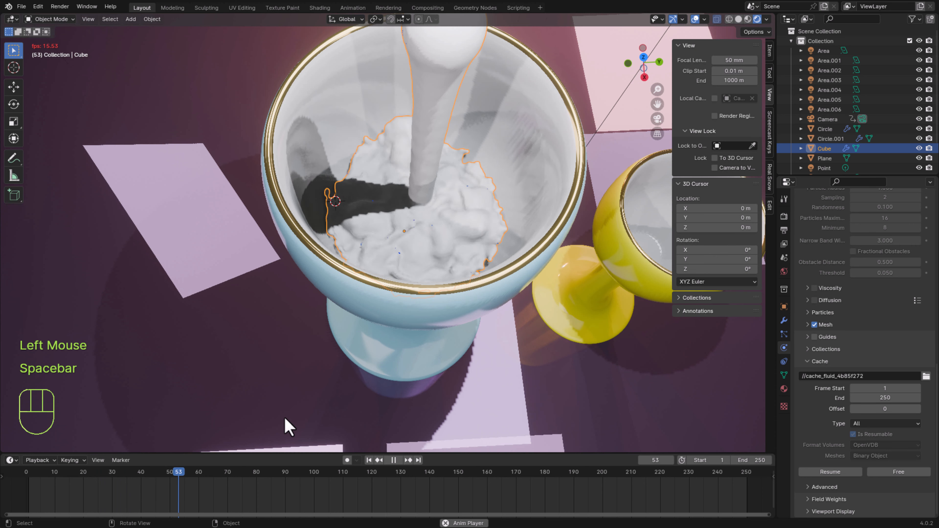
middle_drag(587, 273, 584, 252)
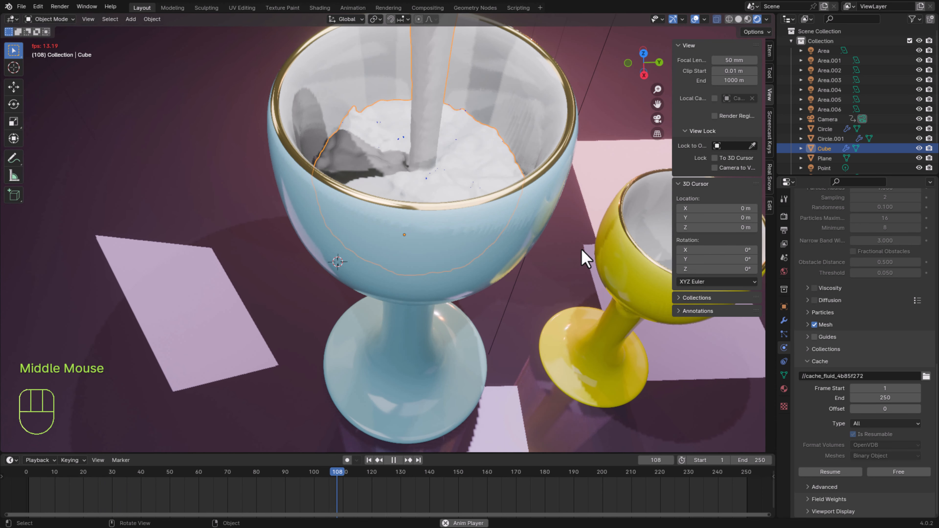
key(space)
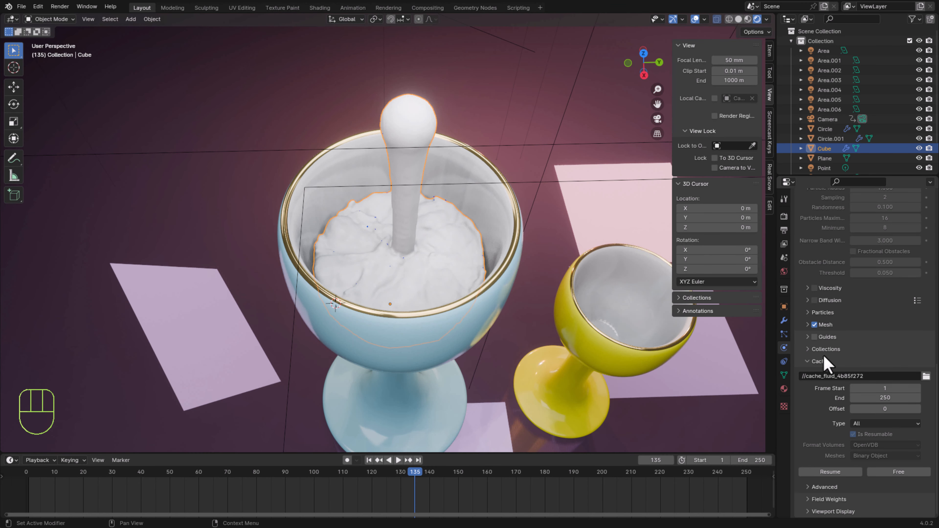
Step: Free the domain's partial bake and return the timeline to frame 0
scroll(910, 397, down, 2)
click(899, 472)
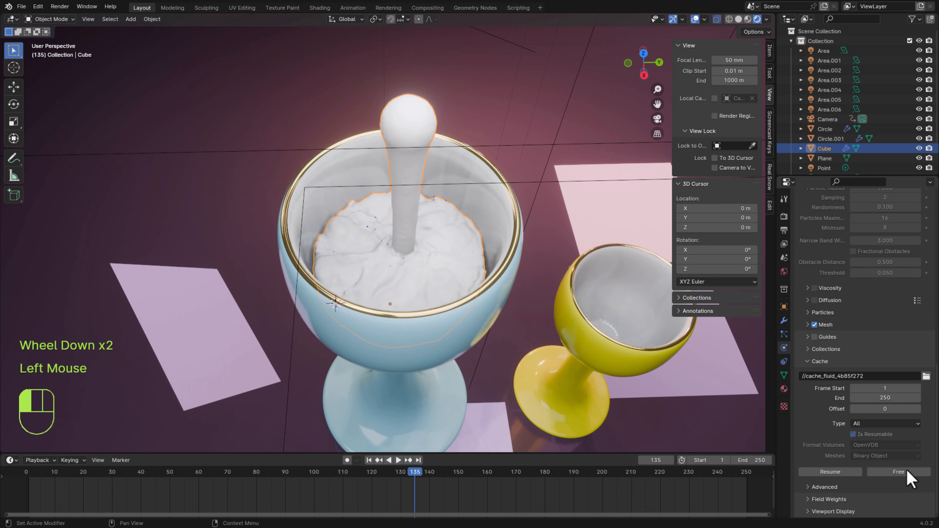
drag(417, 472, 23, 468)
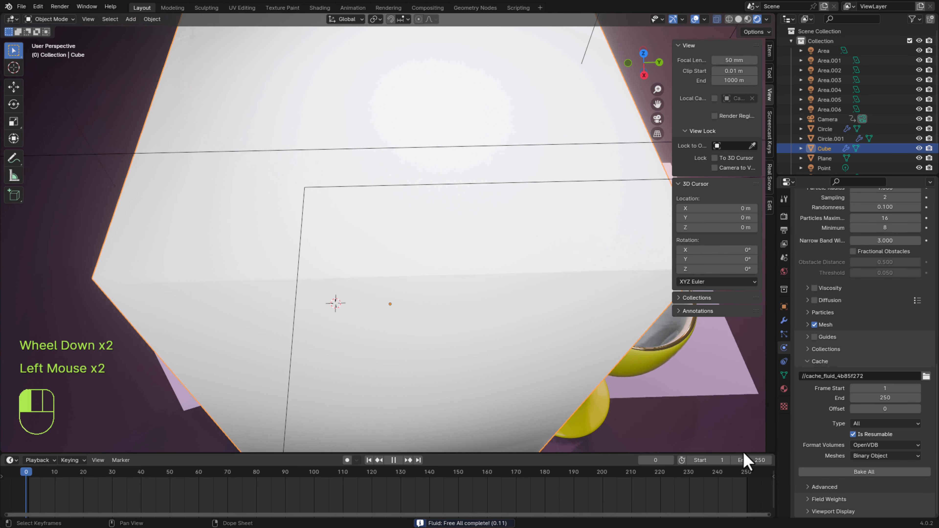
Step: Set the domain's resolution divisions to 64 and show the scene in wireframe
scroll(882, 303, up, 5)
scroll(877, 286, up, 5)
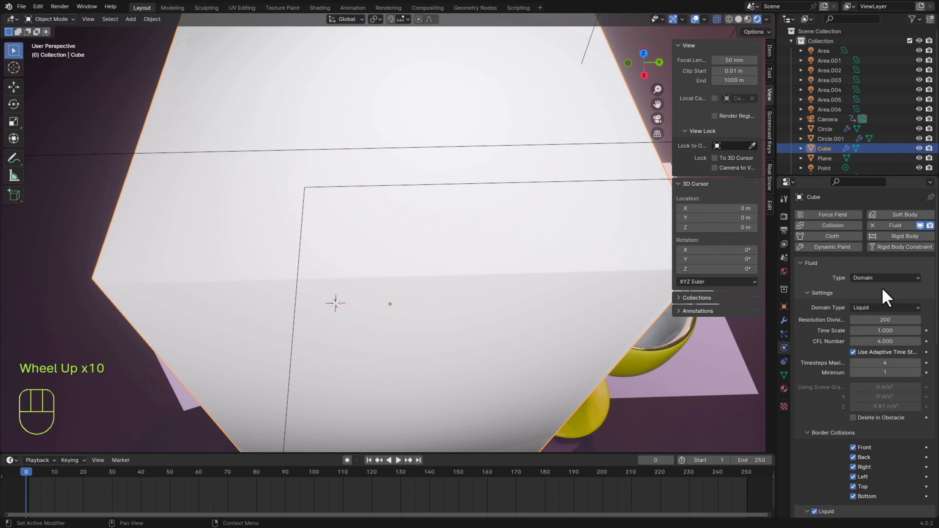
double_click(886, 320)
text(64)
key(Return)
key(shift+z)
middle_drag(418, 358, 416, 307)
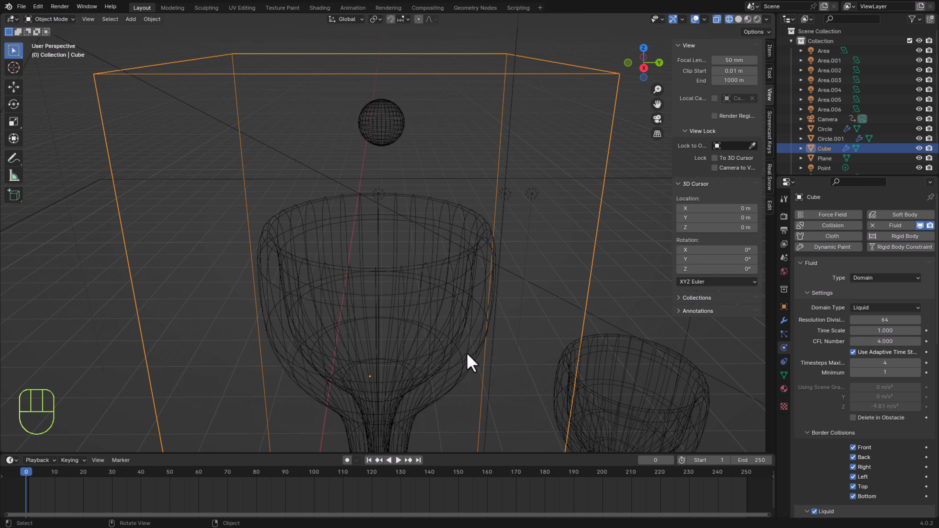
Step: Duplicate the large goblet in place
click(393, 358)
scroll(414, 377, down, 2)
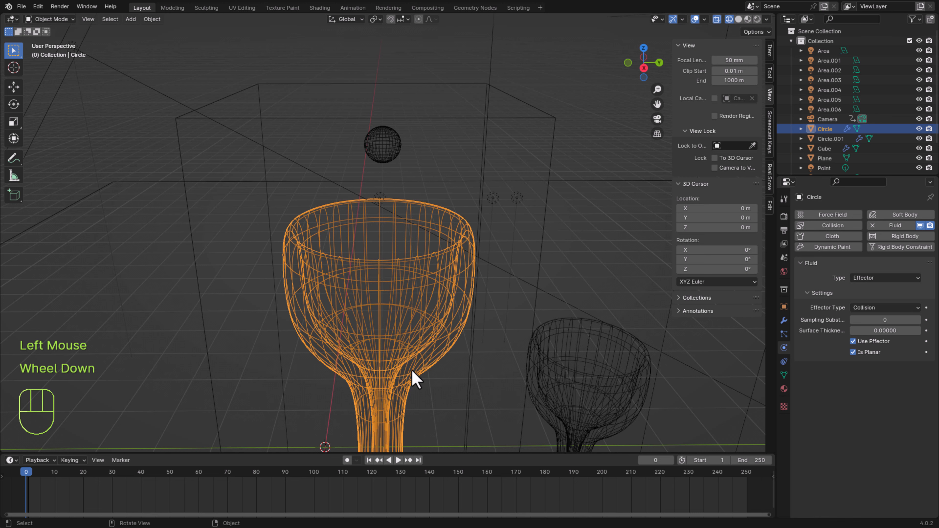
key(shift+d)
click(421, 342)
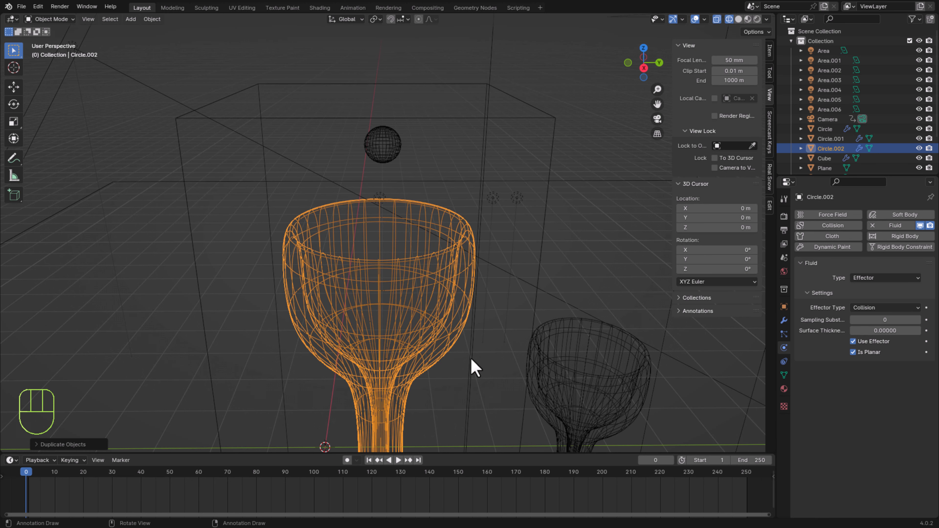
Step: Scale the duplicated goblet to about 1.24 in X and Y only, keeping its height, and check it around the original
key(s)
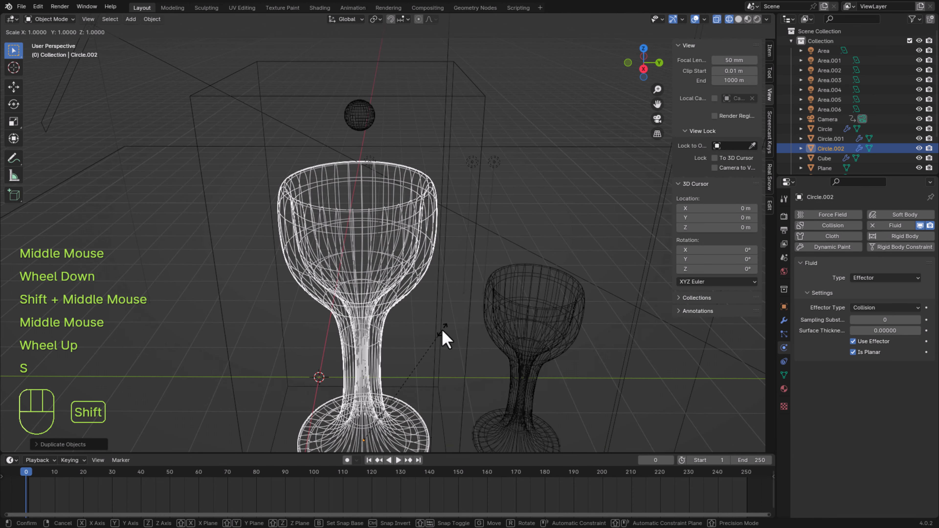
key(shift+z)
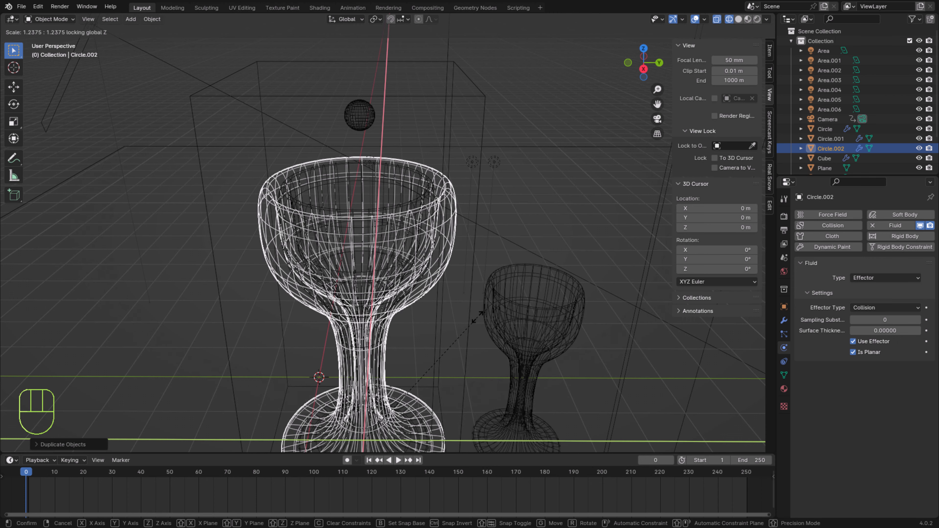
click(477, 316)
mouse_move(413, 352)
middle_down()
mouse_move(429, 392)
mouse_move(422, 361)
middle_up()
scroll(391, 263, up, 2)
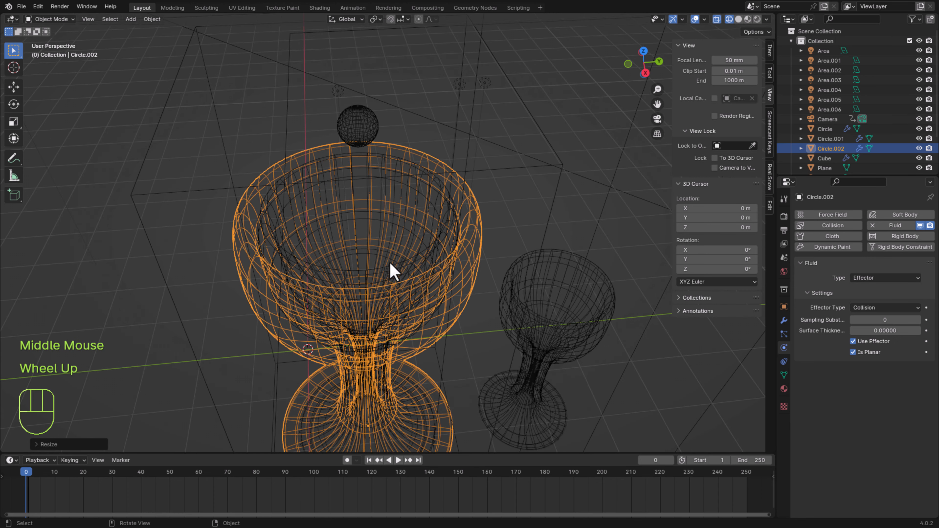
middle_drag(392, 268, 438, 152)
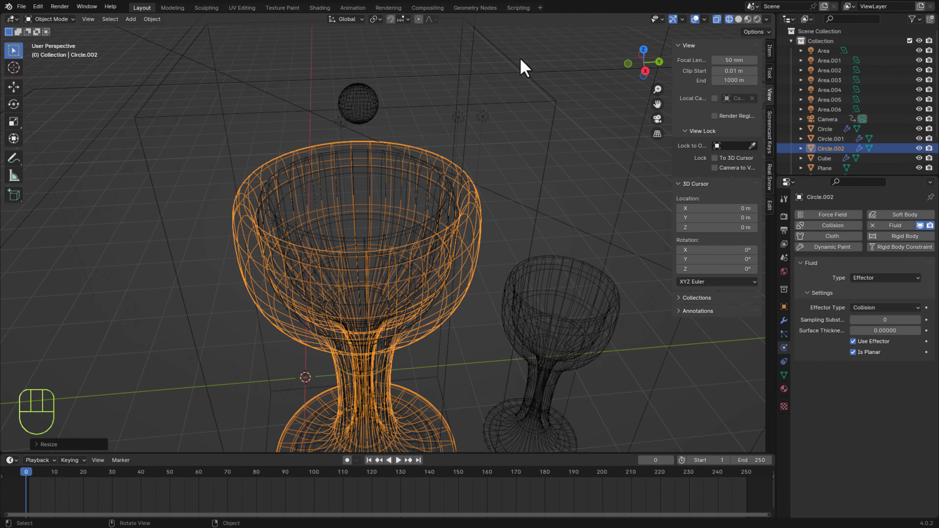
Step: Remove the fluid physics from the original inner goblet and select the enlarged outer copy
click(421, 239)
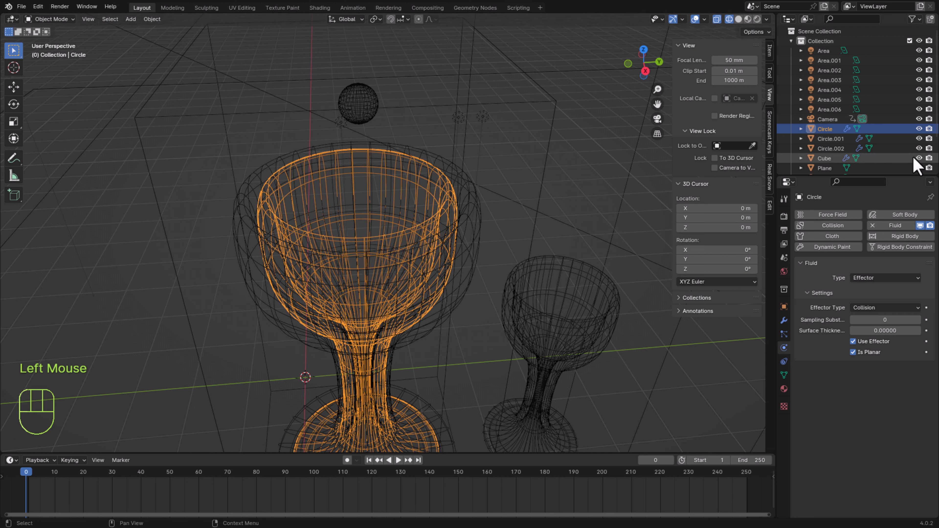
click(873, 225)
click(471, 237)
click(477, 237)
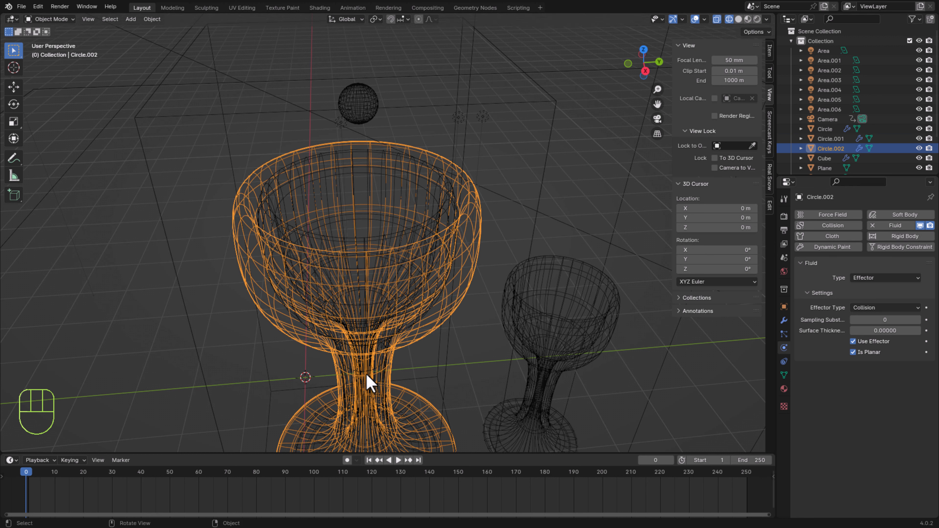
Step: Select the fluid domain and bake all of its simulation
click(540, 91)
scroll(883, 438, down, 3)
scroll(884, 440, down, 9)
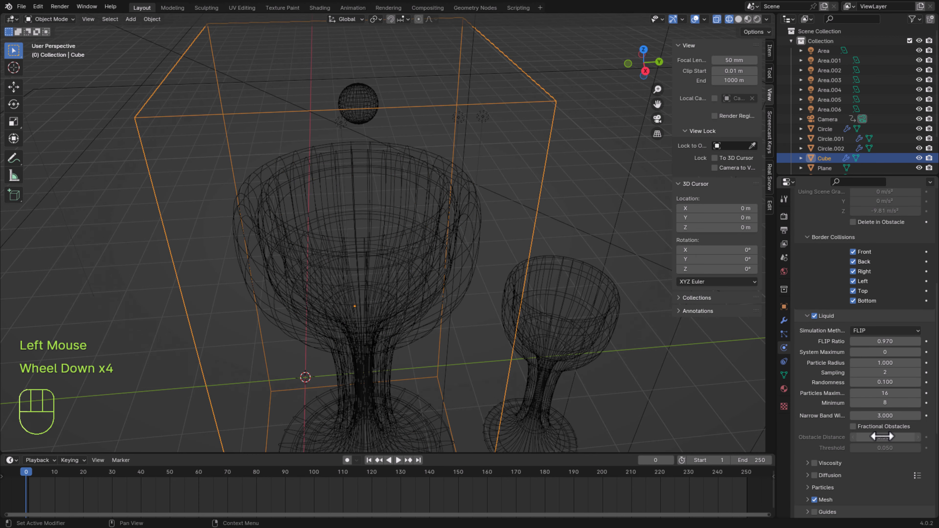
click(884, 472)
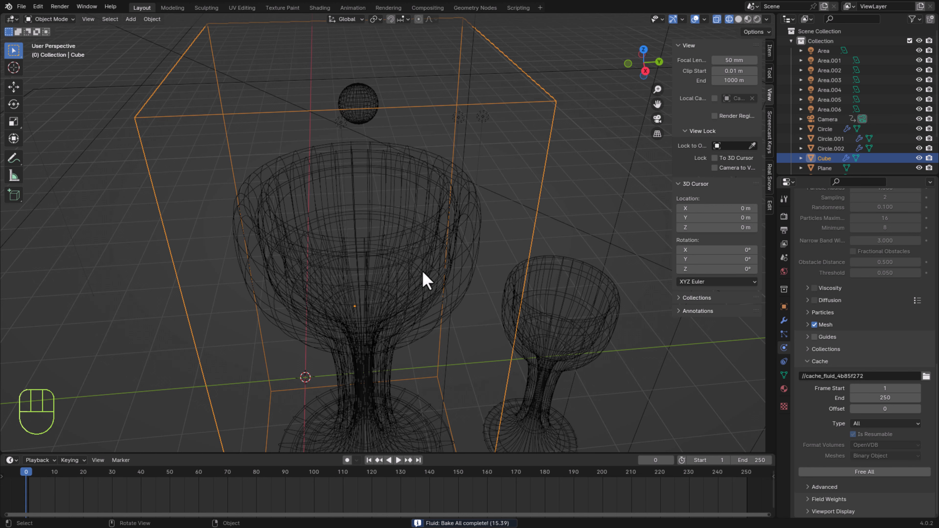
Step: Play the baked pour in rendered shading up to frame 150 and examine the liquid's fill against the inner goblet from above
click(757, 19)
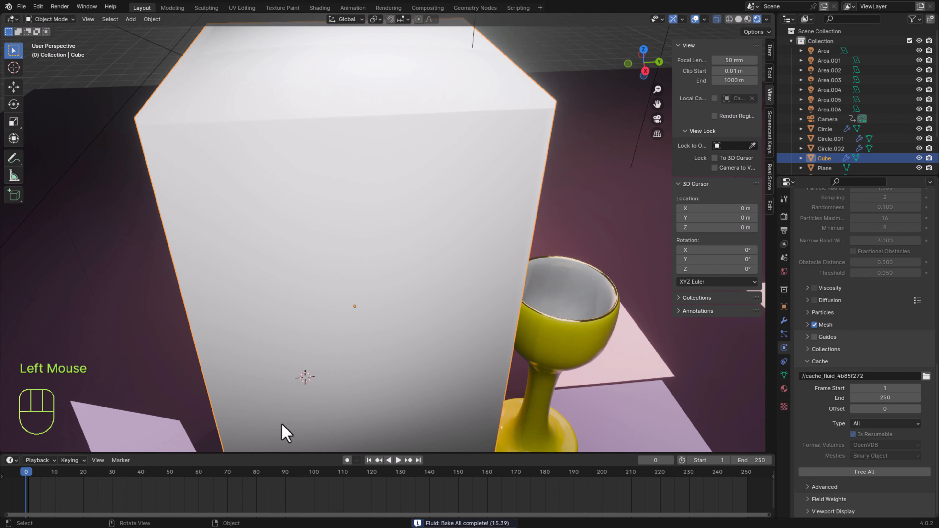
key(space)
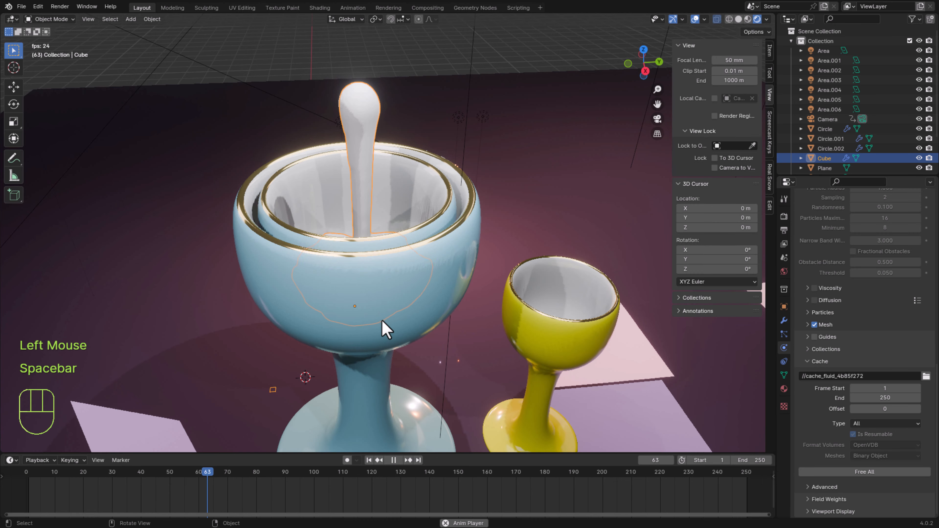
key(space)
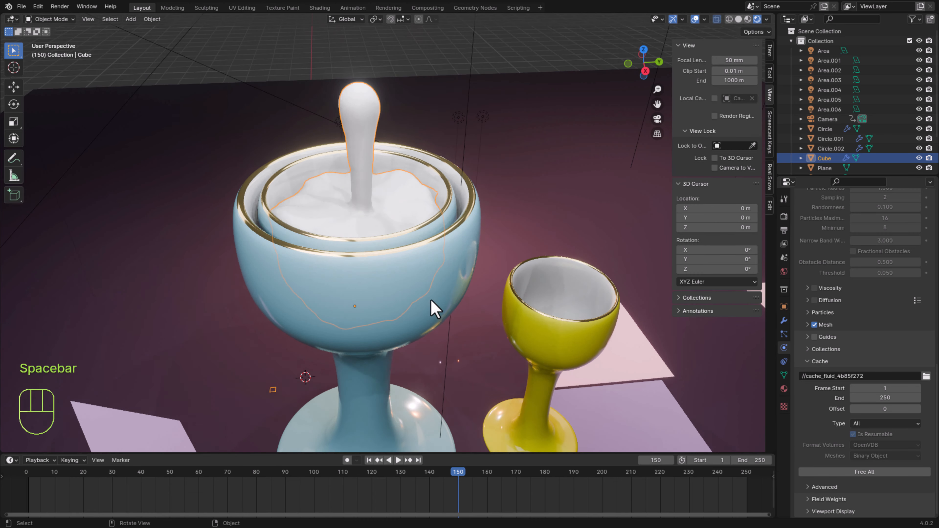
middle_drag(435, 309, 448, 318)
scroll(447, 318, up, 2)
shift+middle_drag(448, 319, 374, 291)
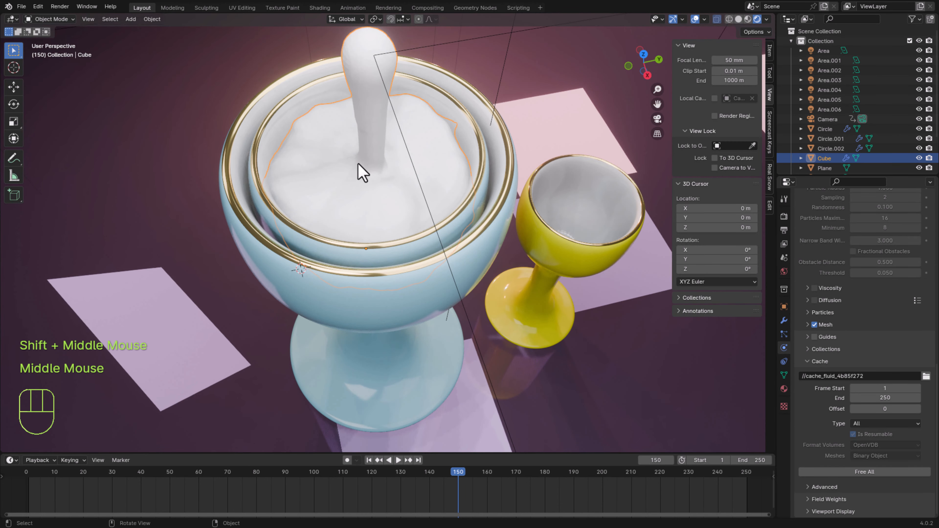
Step: Hide the enlarged outer goblet copy in the viewport and replay the pour from the timeline's start
click(373, 332)
middle_drag(451, 392, 506, 366)
click(920, 148)
middle_drag(716, 330, 555, 398)
click(369, 461)
key(space)
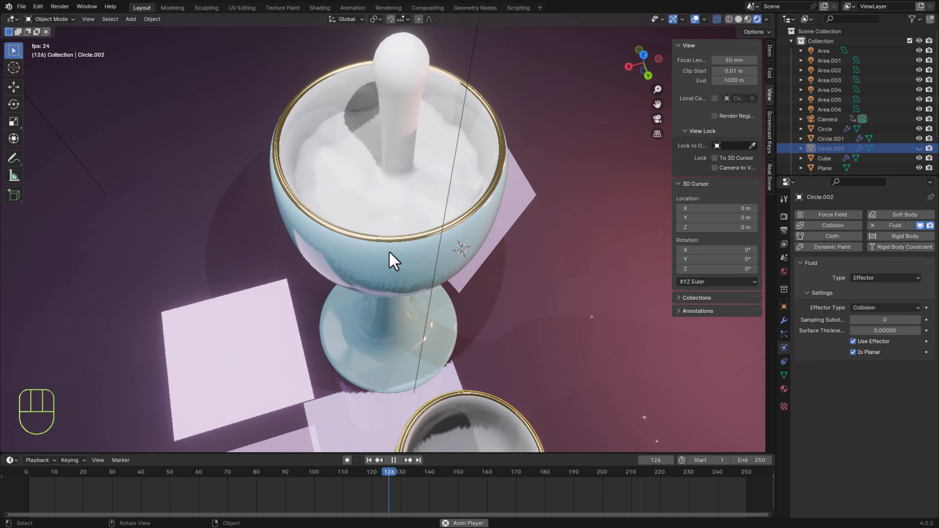
Step: Pause the replay at frame 166, view the goblet from the side, and exclude the hidden enlarged goblet from renders
key(space)
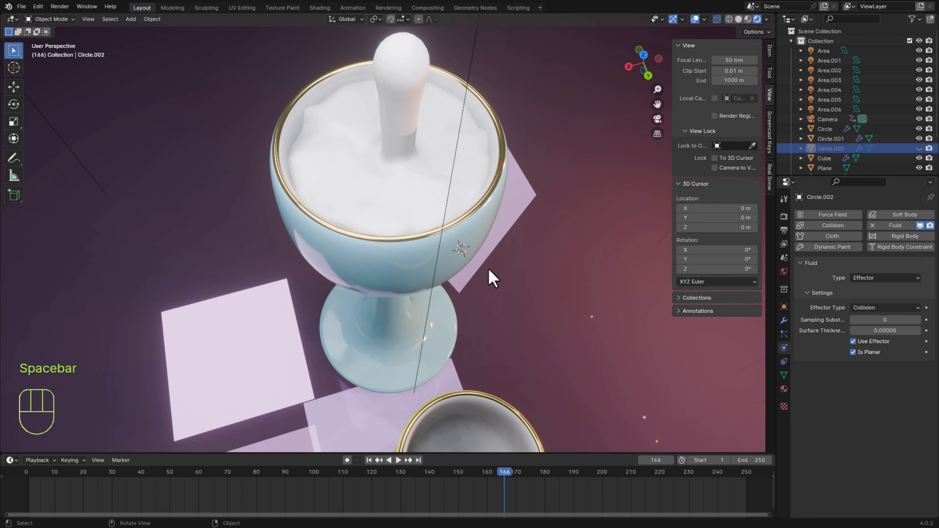
middle_drag(487, 271, 510, 256)
middle_drag(495, 266, 518, 259)
middle_drag(499, 266, 518, 261)
scroll(517, 261, down, 2)
scroll(518, 261, up, 1)
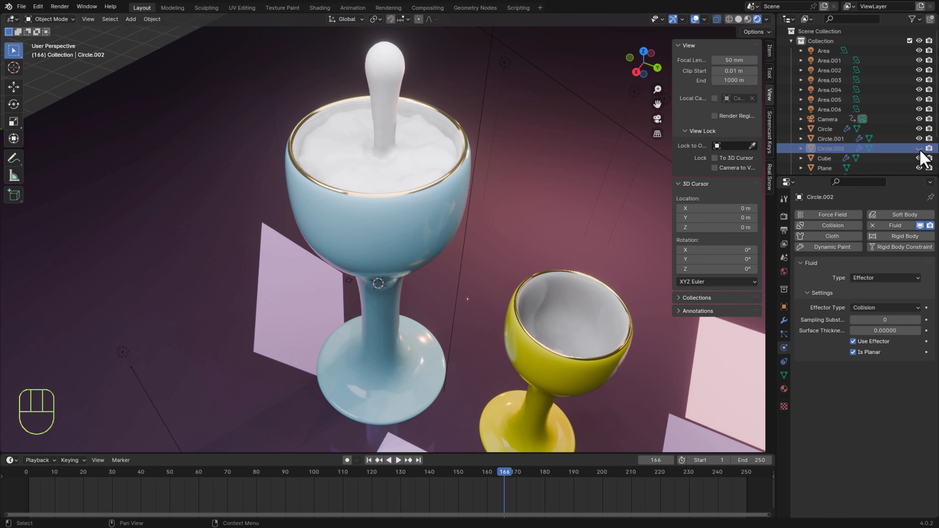
click(929, 148)
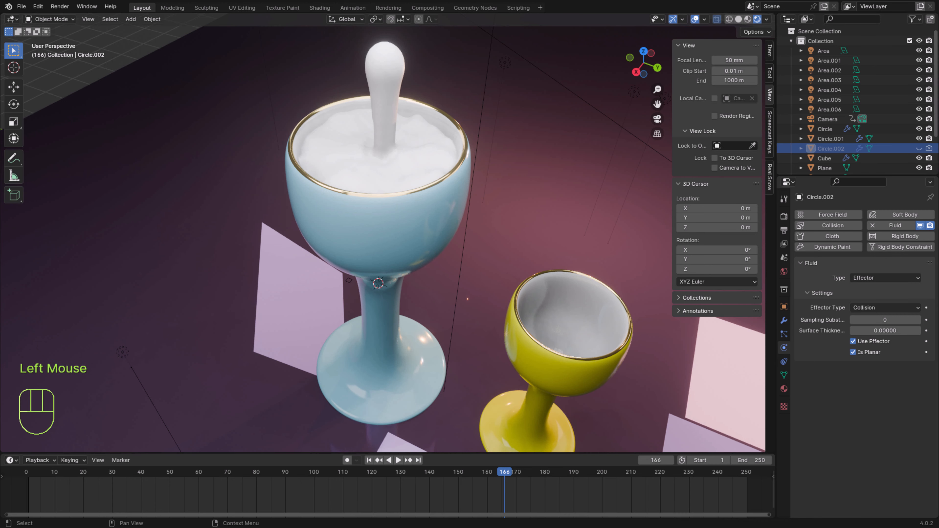
Step: Replay the pour through to frame 243 and examine how the liquid behaves at the large goblet's rim
click(164, 482)
key(space)
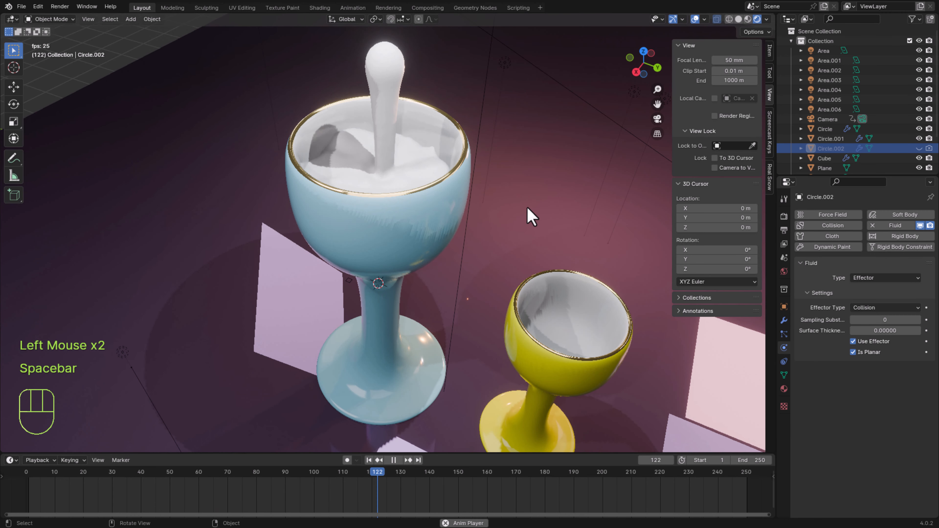
key(space)
shift+middle_drag(532, 219, 489, 228)
middle_drag(488, 227, 455, 235)
scroll(455, 235, up, 2)
middle_drag(455, 235, 426, 243)
key(space)
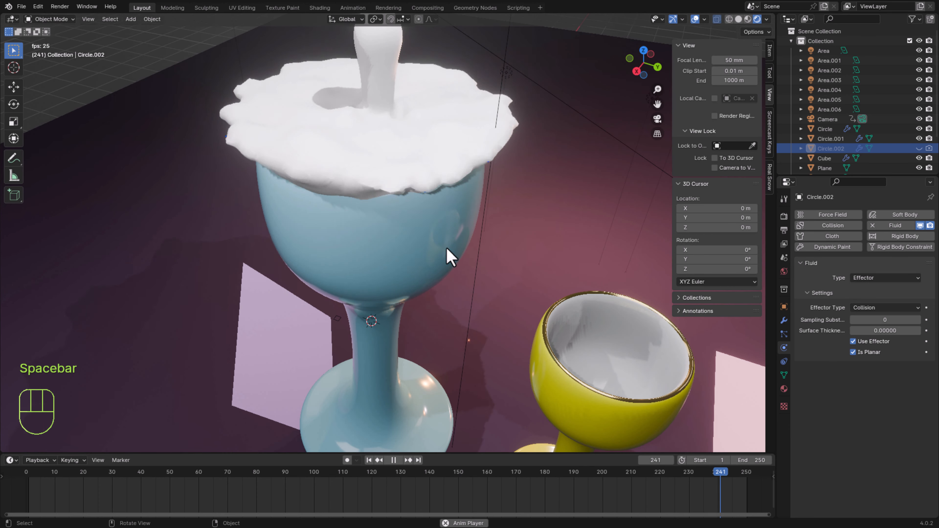
key(space)
middle_drag(462, 288, 479, 275)
scroll(480, 273, down, 3)
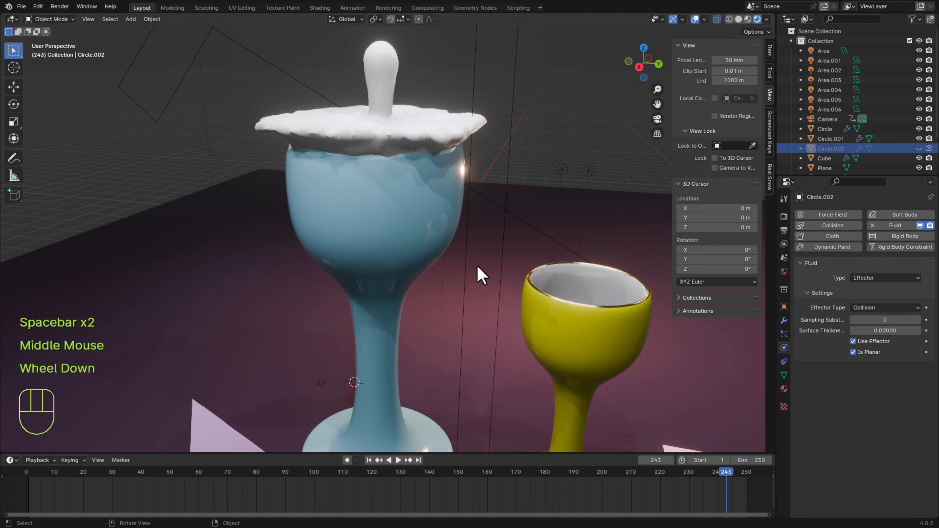
Step: Go to frame 139 and select the inflow sphere above the goblet in wireframe display
drag(725, 477, 468, 497)
middle_drag(455, 426, 440, 398)
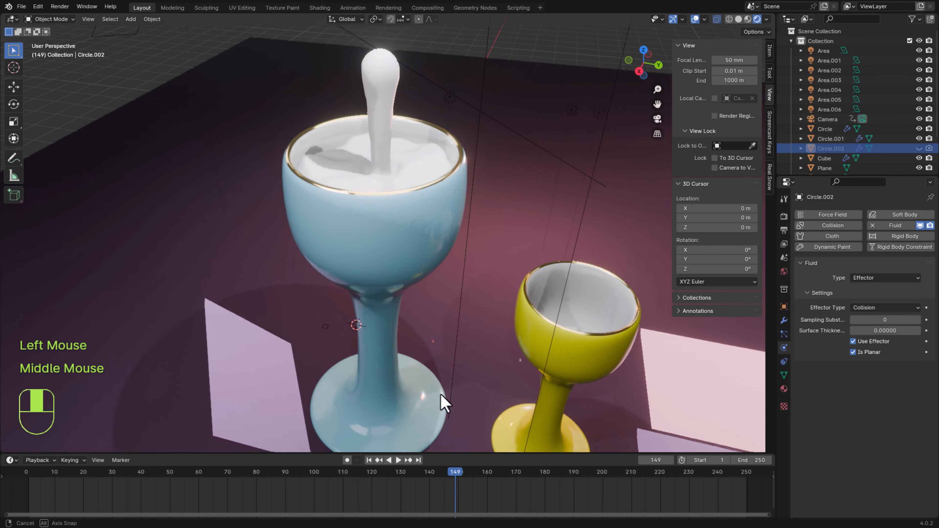
drag(454, 483, 428, 489)
click(378, 71)
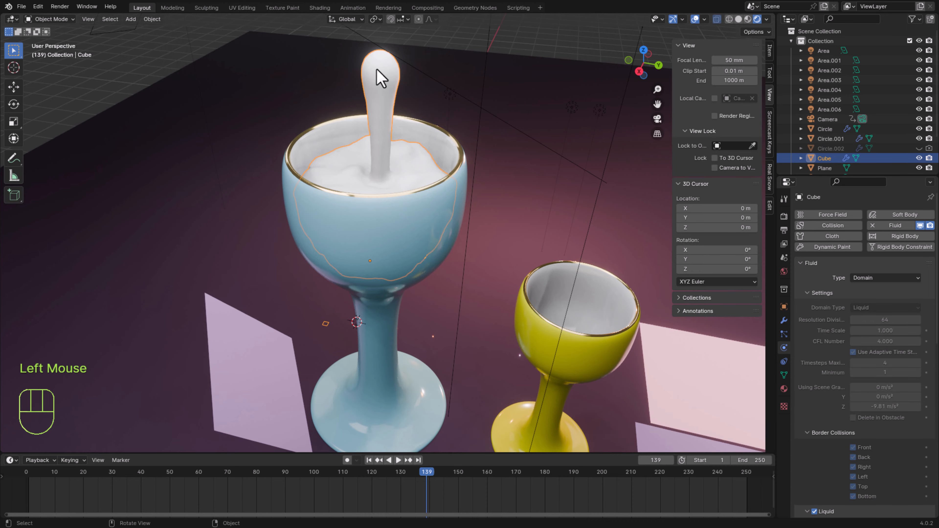
click(378, 78)
key(shift+z)
middle_drag(440, 195, 434, 237)
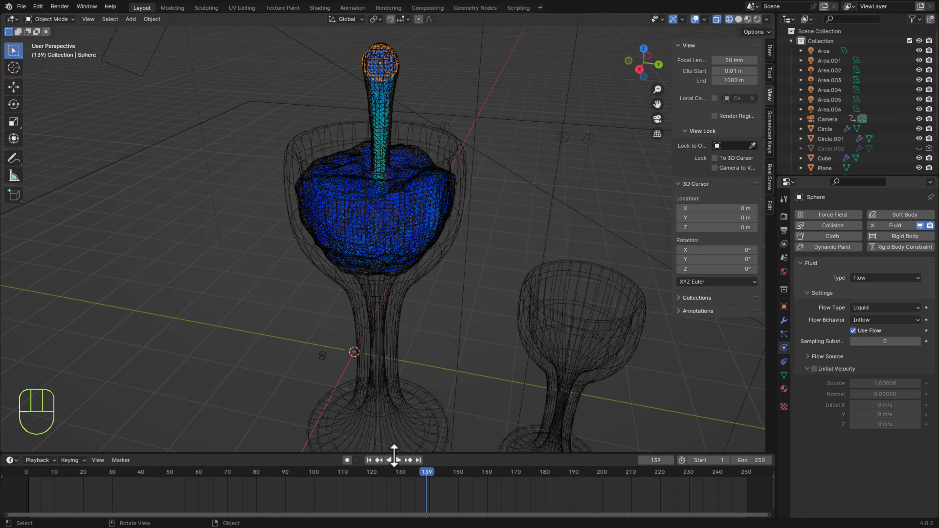
Step: Keyframe the sphere's Flow Behavior and Use Flow at frame 139, and again at frame 140 with Use Flow disabled
click(927, 319)
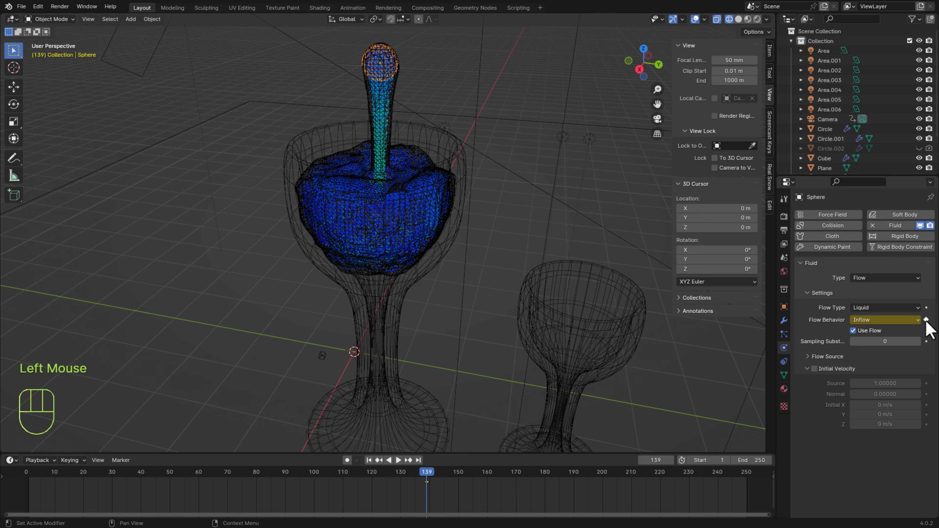
click(926, 331)
click(430, 477)
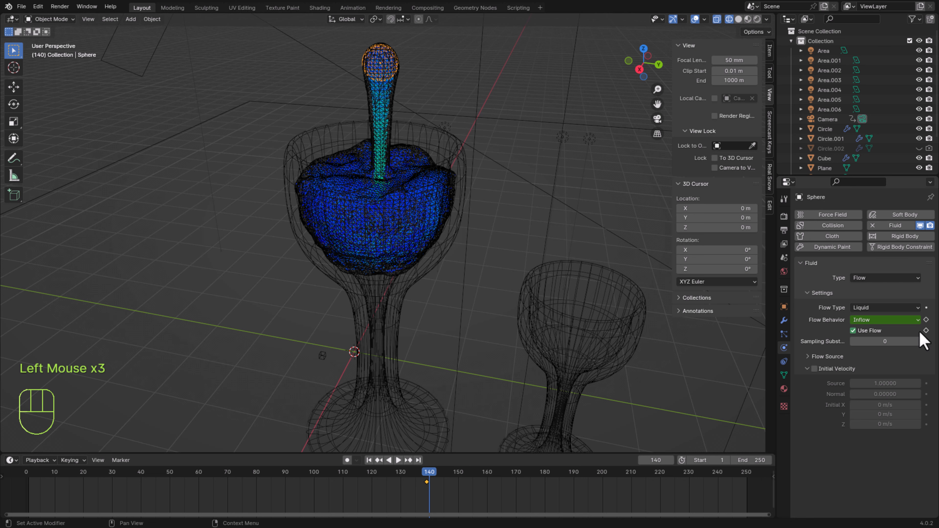
click(854, 330)
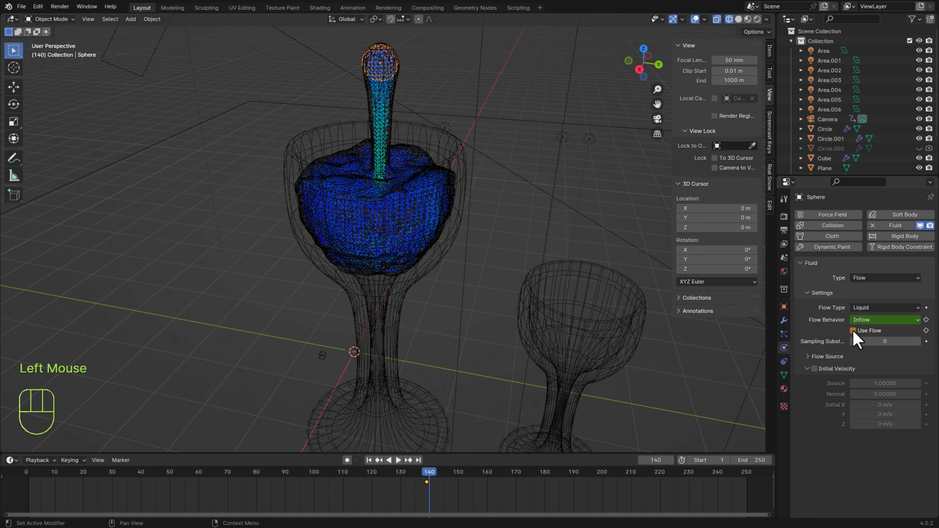
click(926, 331)
click(926, 319)
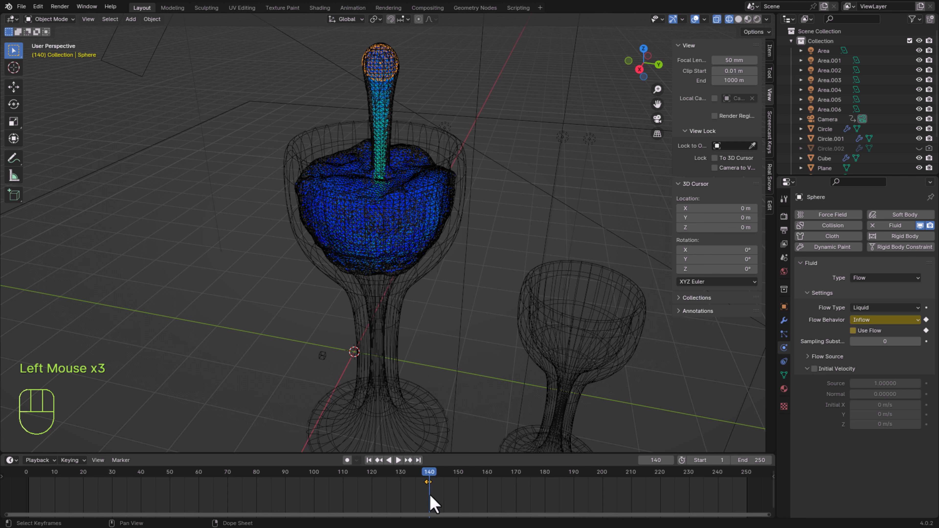
Step: Return to the timeline's start, select the fluid domain, free its old bake and bake all of it again
drag(429, 474, 26, 473)
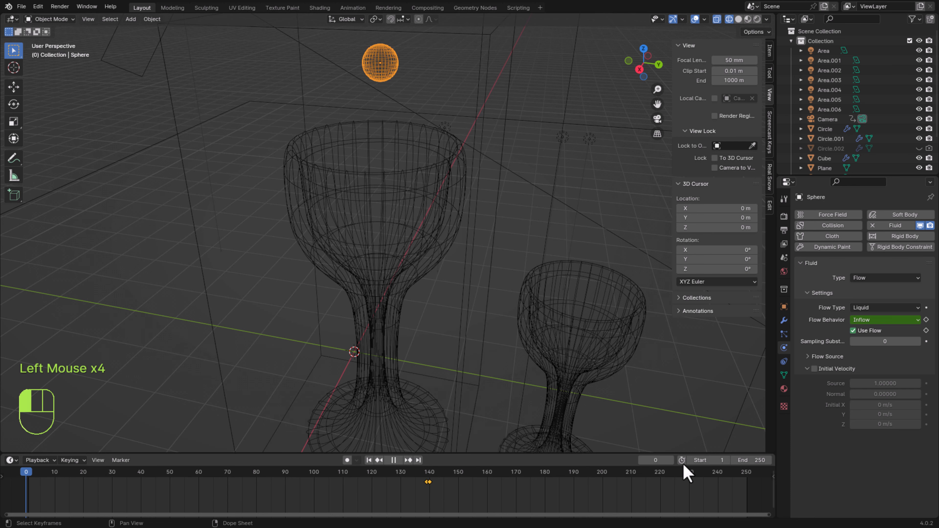
click(492, 35)
scroll(923, 420, down, 10)
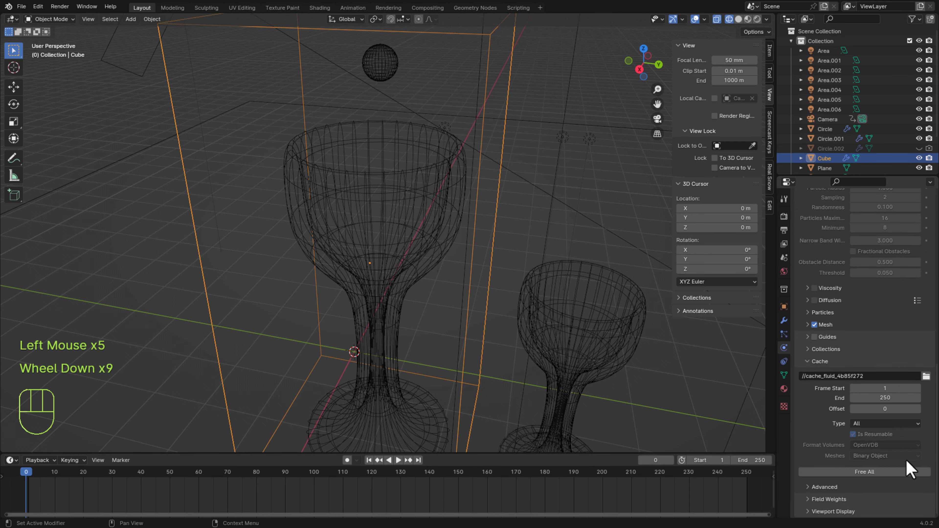
click(886, 472)
scroll(880, 478, down, 4)
click(868, 472)
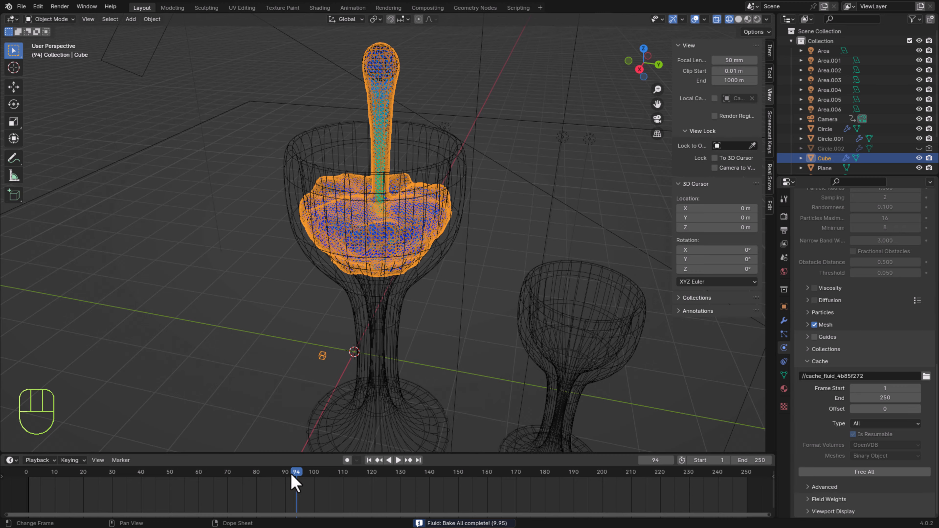
Step: Play the new bake past frame 140 and check the liquid once the inflow is switched off
key(space)
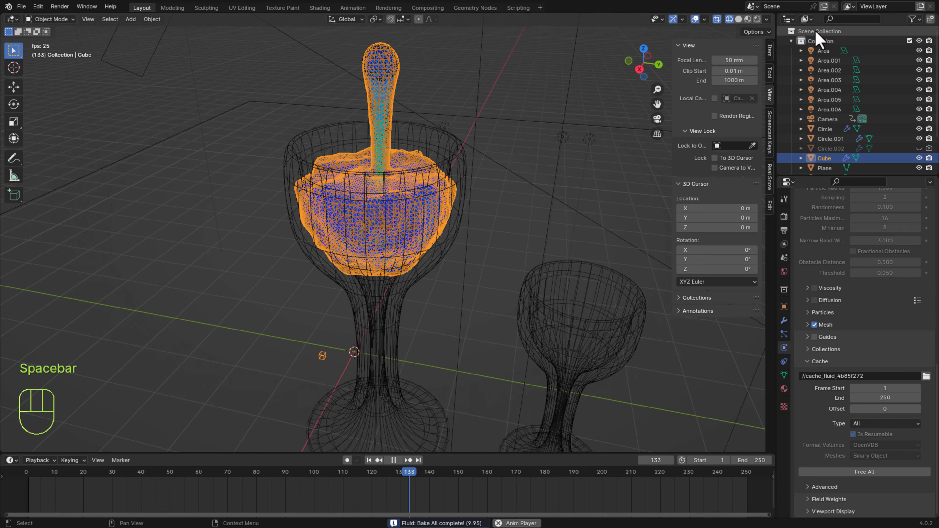
key(space)
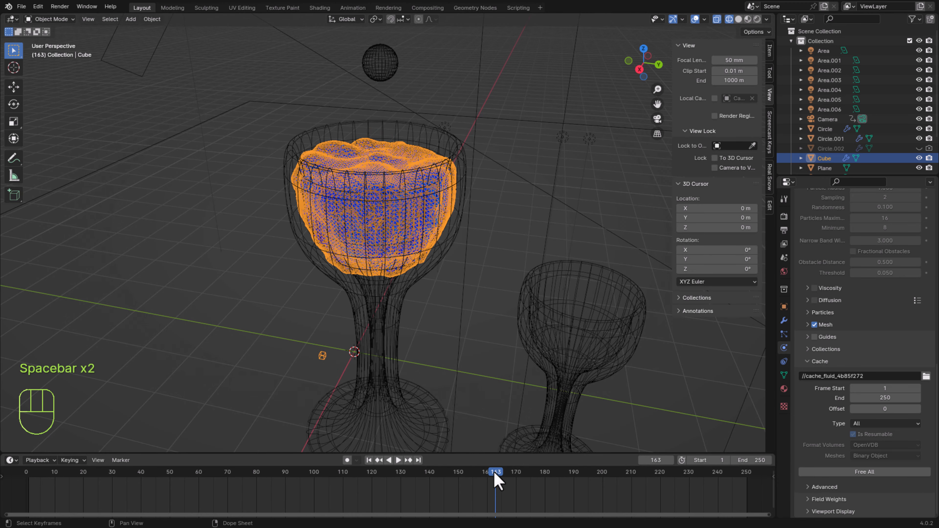
drag(497, 477, 413, 477)
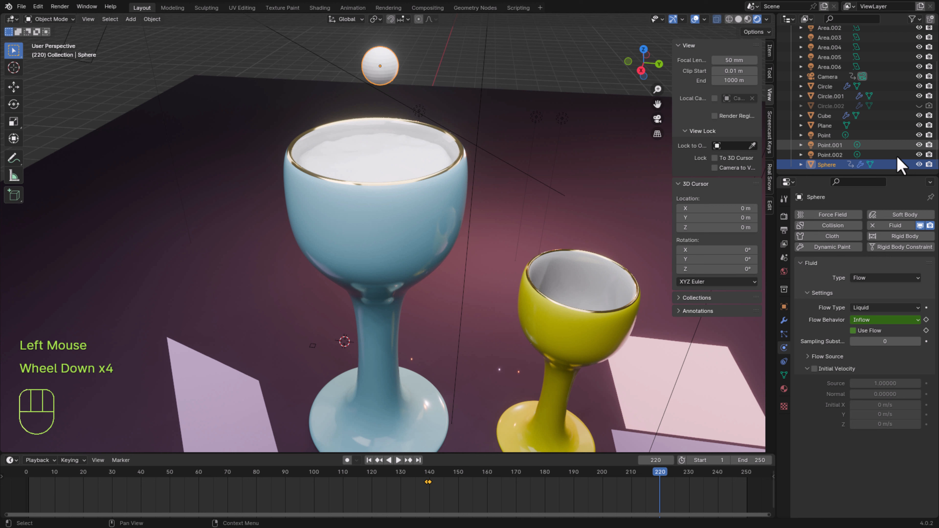
Step: Hide the inflow sphere in the viewport and in renders, and replay the pour from frame 0 to frame 177
click(919, 164)
click(541, 430)
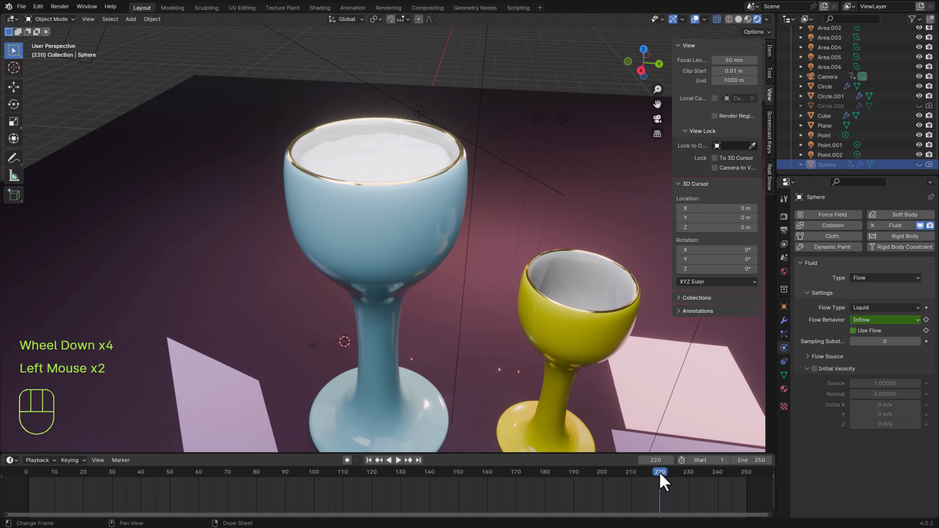
drag(662, 479, 10, 441)
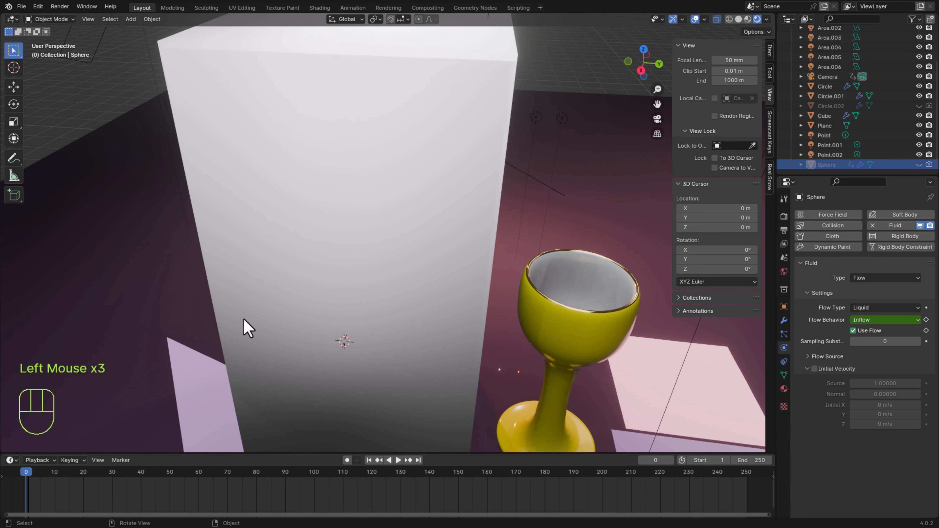
key(space)
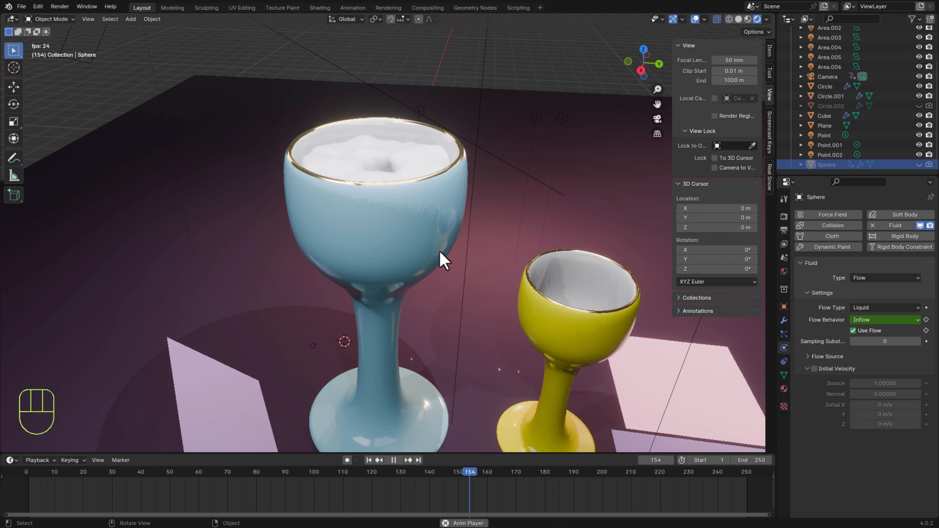
key(space)
middle_drag(398, 205, 394, 235)
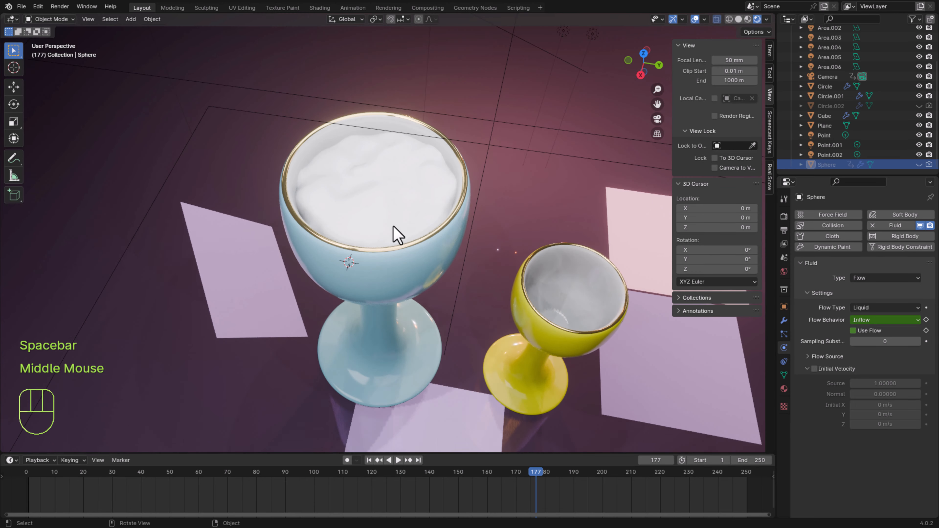
middle_drag(462, 268, 534, 59)
middle_drag(365, 345, 366, 351)
Step: Select the liquid domain at frame 172, review its fluid Mesh settings, and save the file
click(372, 130)
right_click(371, 130)
mouse_move(536, 472)
mouse_down()
mouse_move(98, 472)
mouse_move(522, 475)
mouse_up()
click(371, 129)
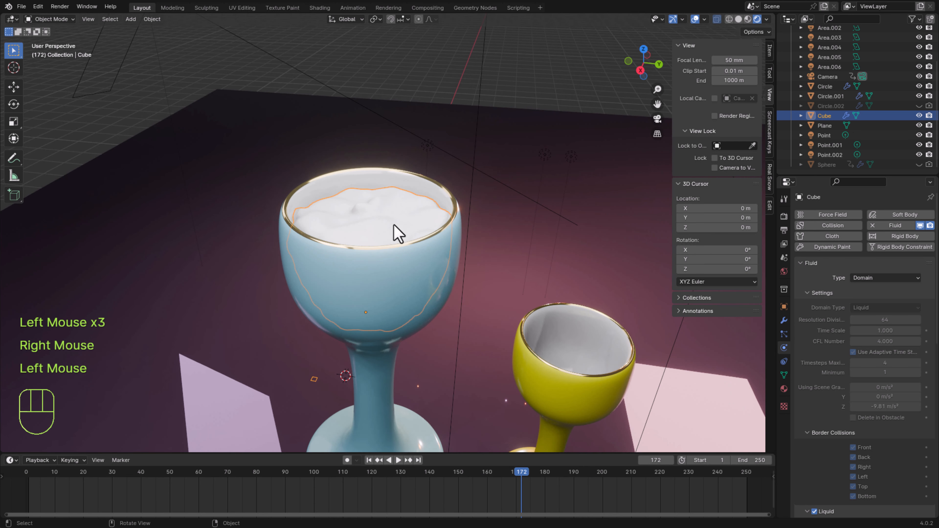
scroll(887, 481, down, 4)
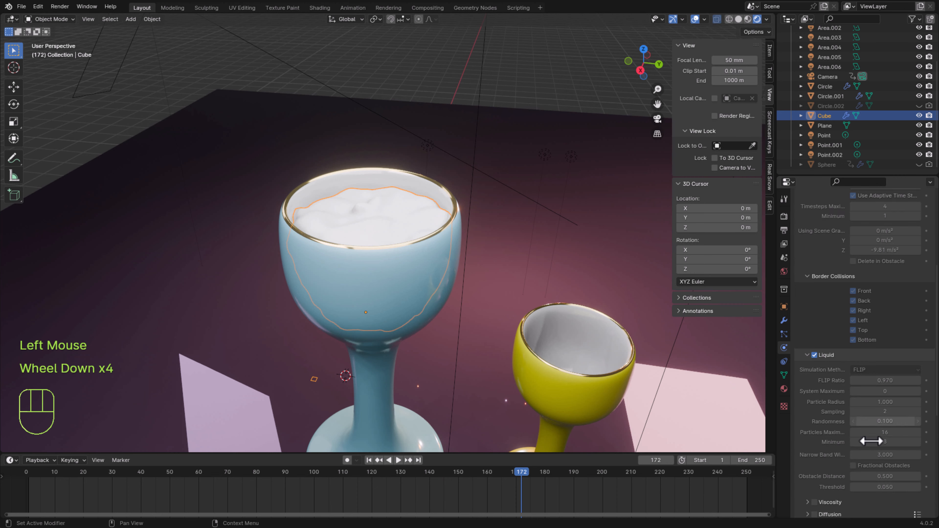
scroll(814, 479, down, 4)
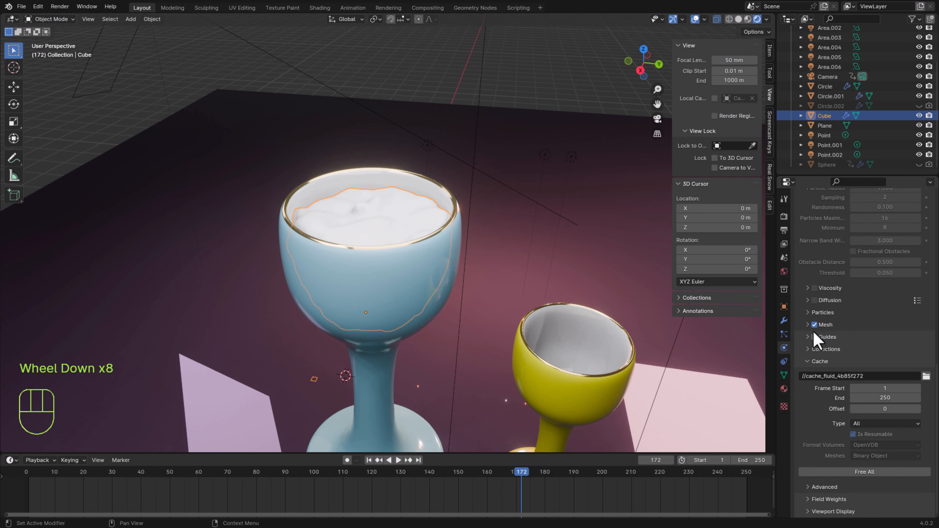
click(813, 328)
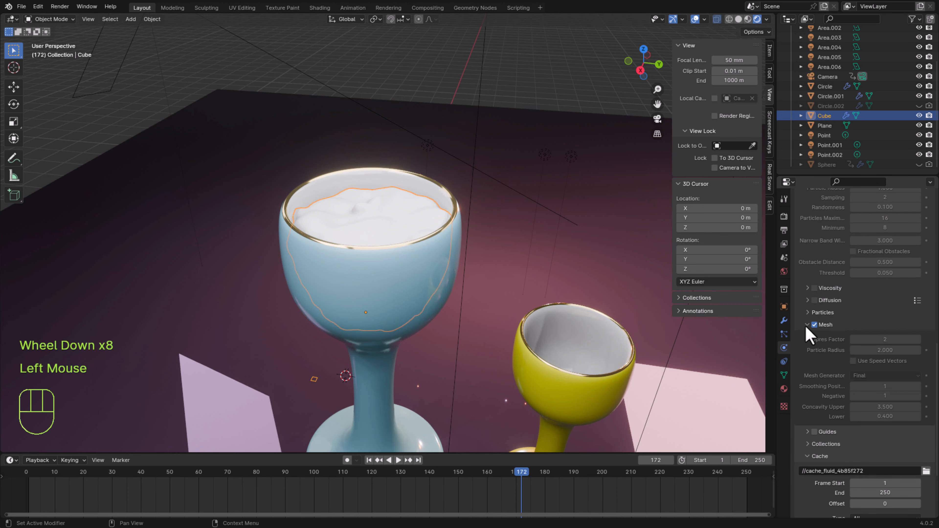
click(807, 324)
key(ctrl+s)
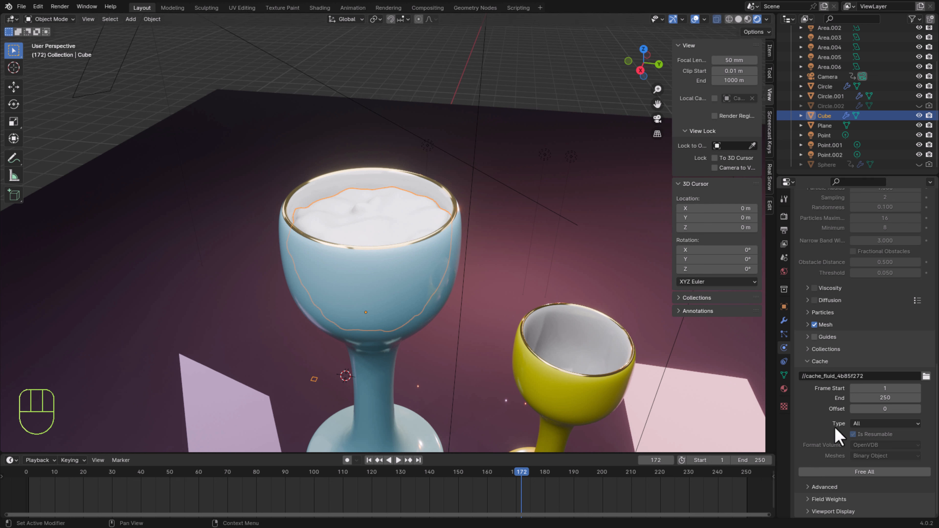
Step: Assign the existing peach-coloured Material to the liquid and raise its Transmission weight to 0.441
click(784, 389)
click(870, 259)
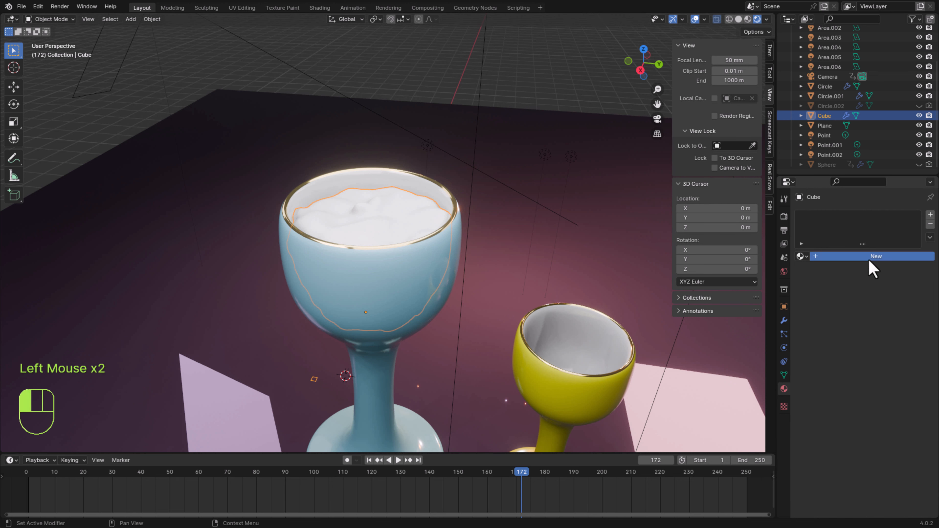
click(801, 256)
click(855, 372)
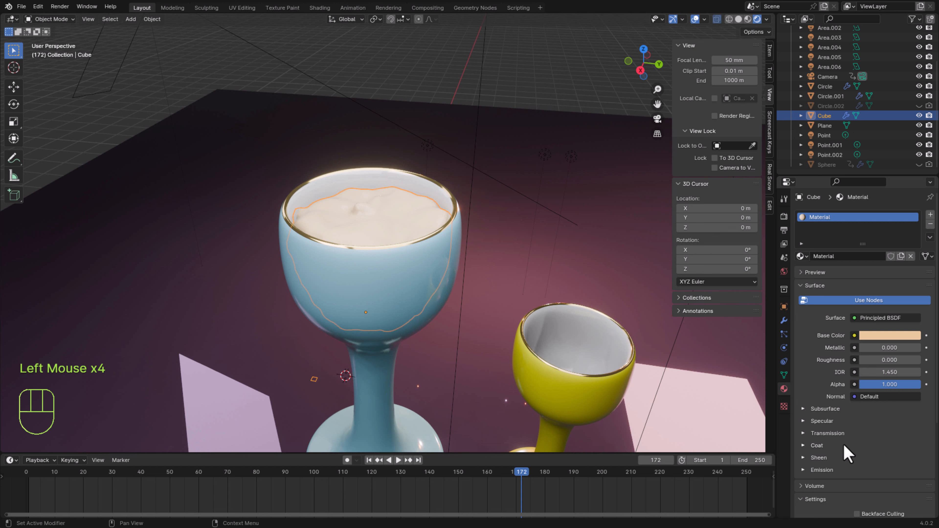
click(865, 433)
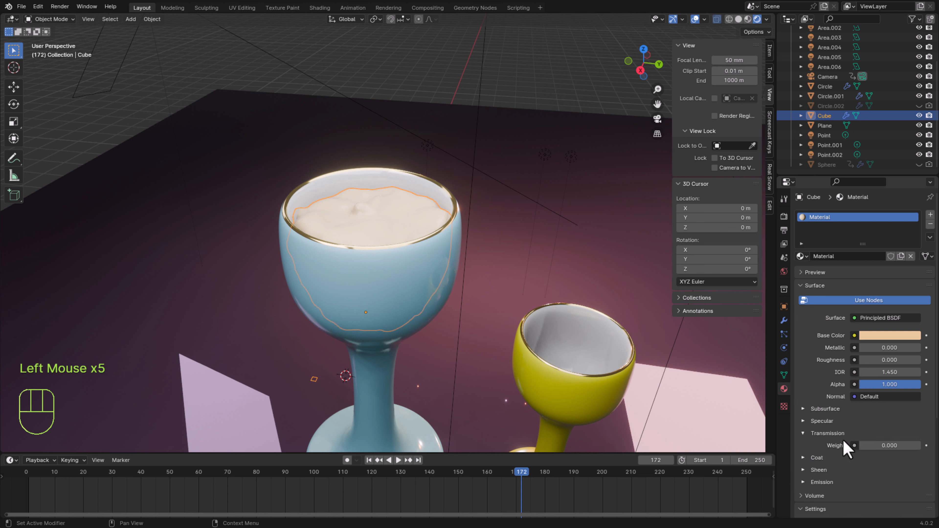
click(875, 447)
drag(874, 445, 890, 445)
Step: Switch the render engine to Cycles and view the liquid inside the large goblet from above
middle_drag(455, 343, 454, 365)
scroll(454, 344, up, 1)
click(784, 217)
click(895, 215)
click(884, 246)
click(381, 250)
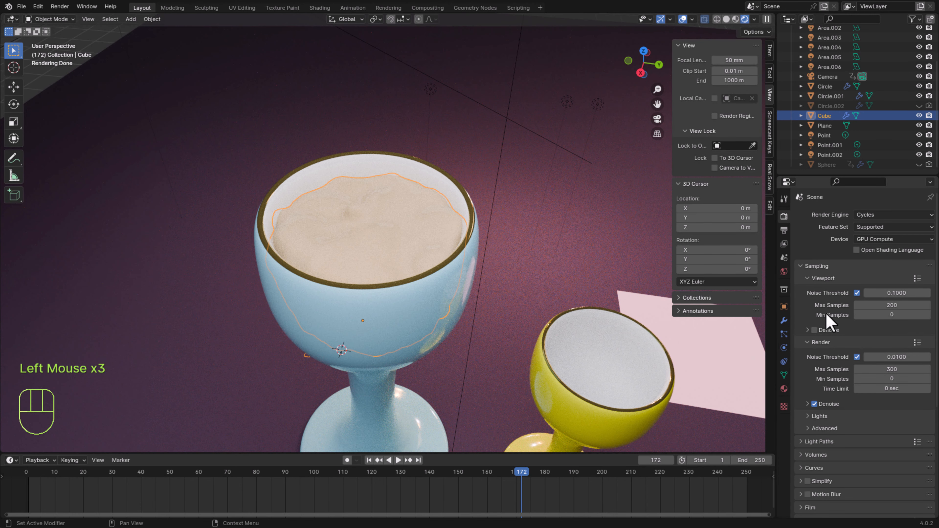
Step: Set the liquid material's Transmission weight to 1.000 and play the pour to frame 156 to inspect its look
click(784, 389)
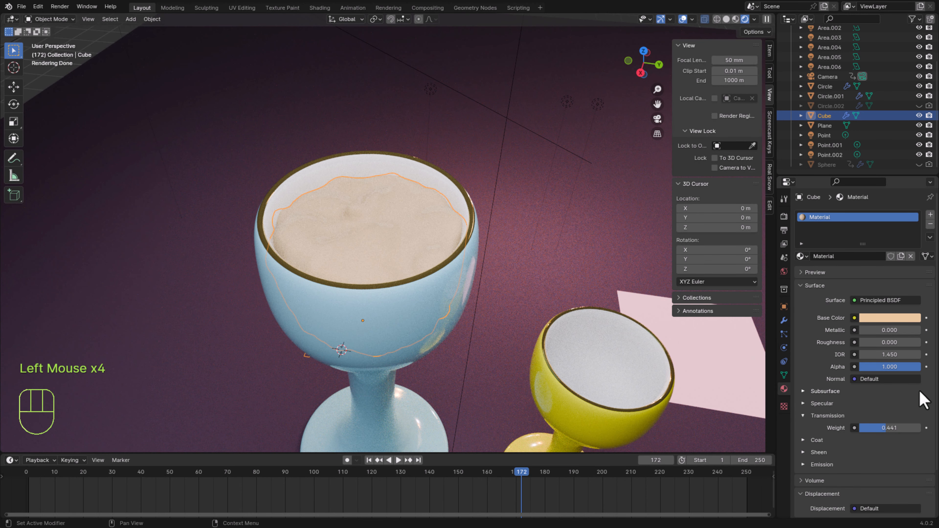
drag(886, 429, 918, 428)
middle_drag(459, 370, 459, 333)
key(space)
key(space)
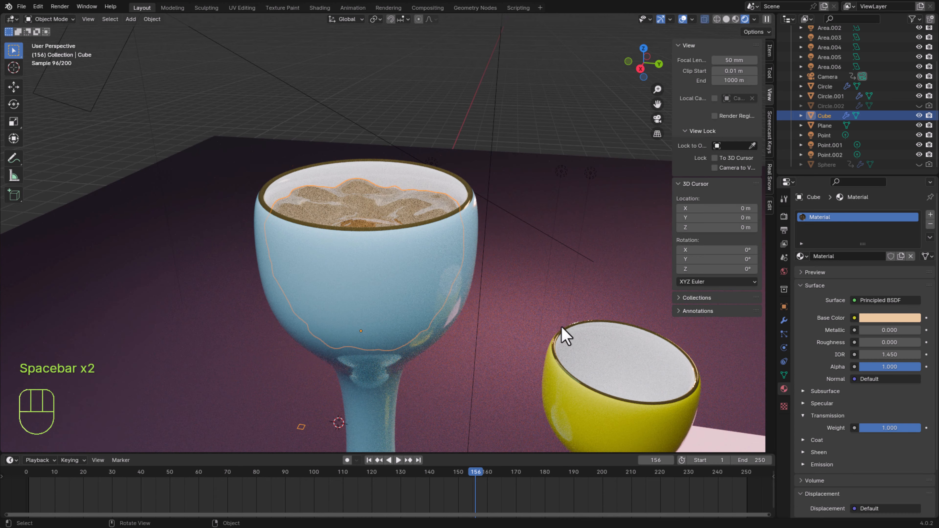
middle_drag(562, 329, 506, 365)
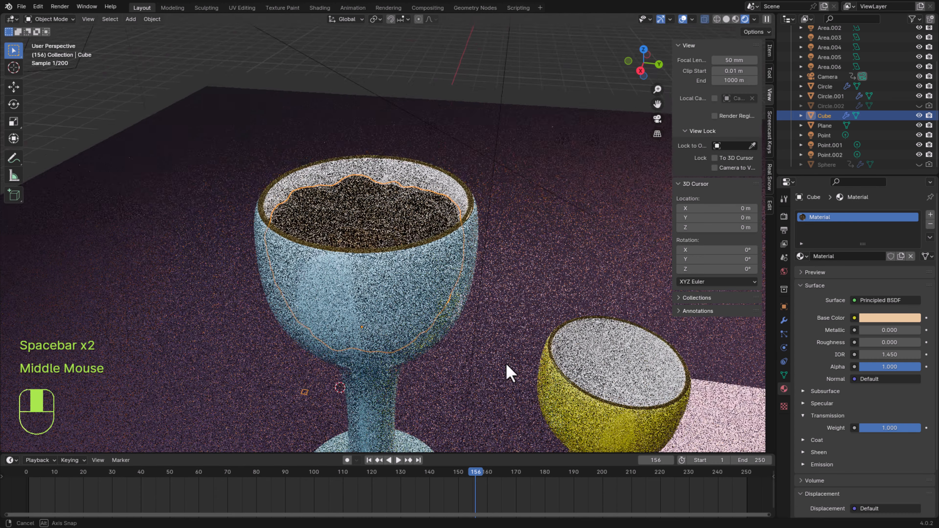
key(space)
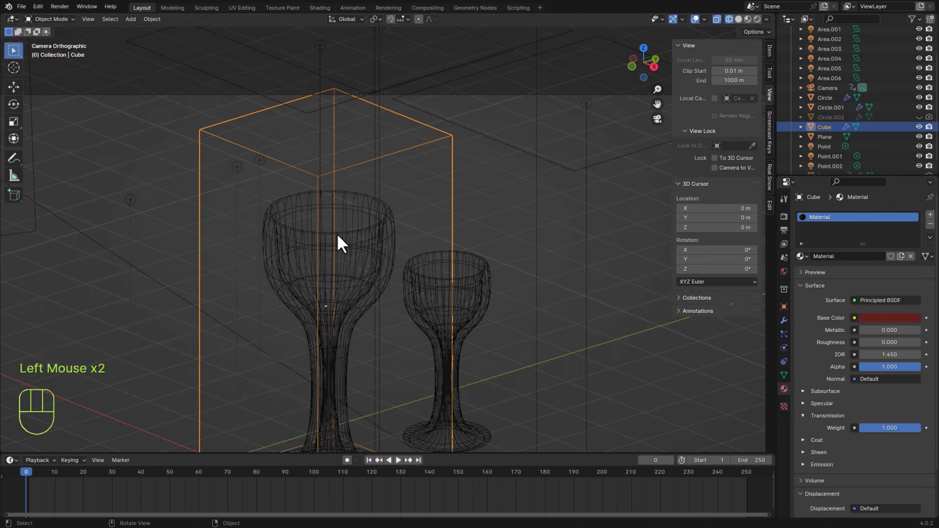
Step: Make the inflow sphere visible again and bake the fluid domain with its raised top face
scroll(922, 167, down, 4)
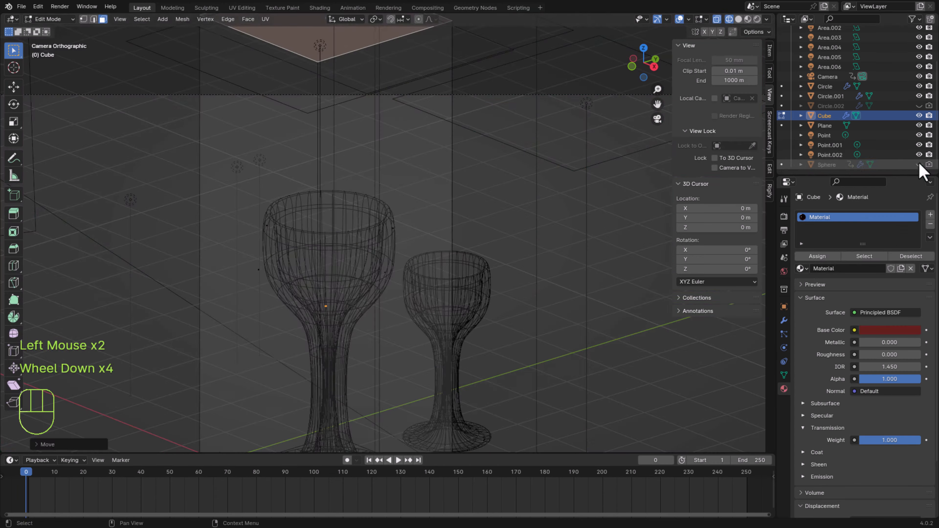
scroll(862, 370, down, 6)
click(847, 496)
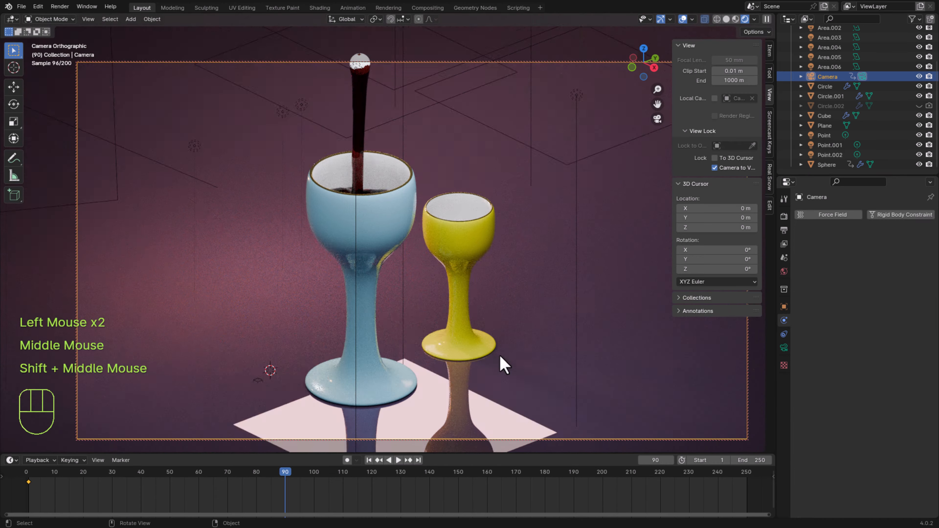
Step: Reframe the camera on both goblets and play the dark red pour through the Cycles camera view
shift+middle_drag(499, 353, 537, 369)
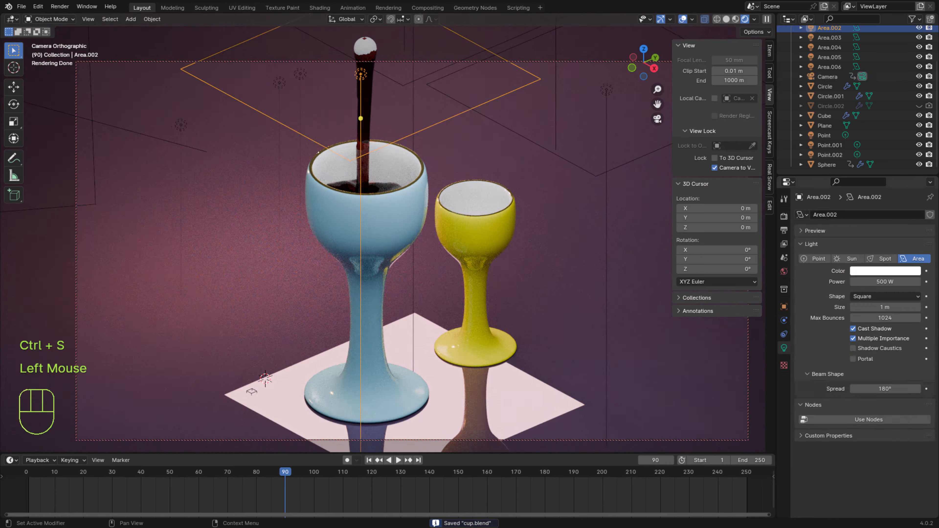
key(space)
key(space)
key(space)
key(space)
click(457, 219)
key(space)
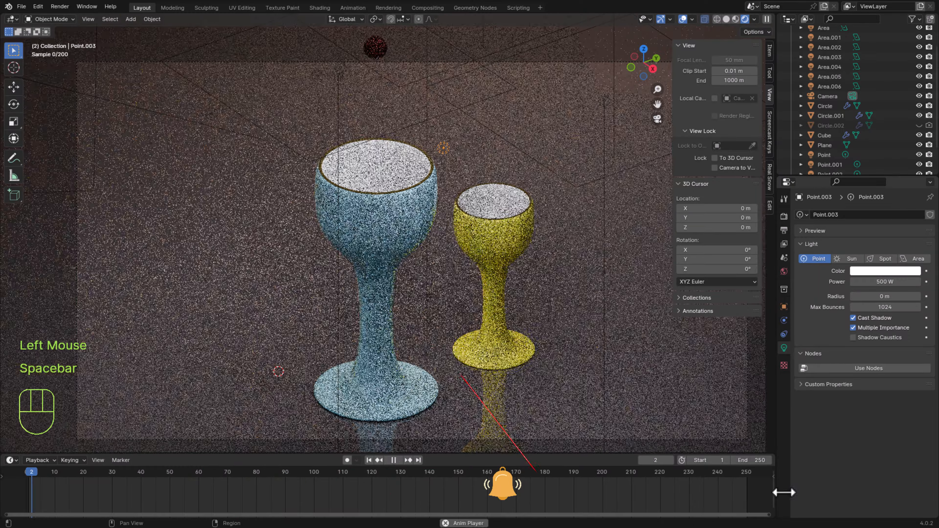